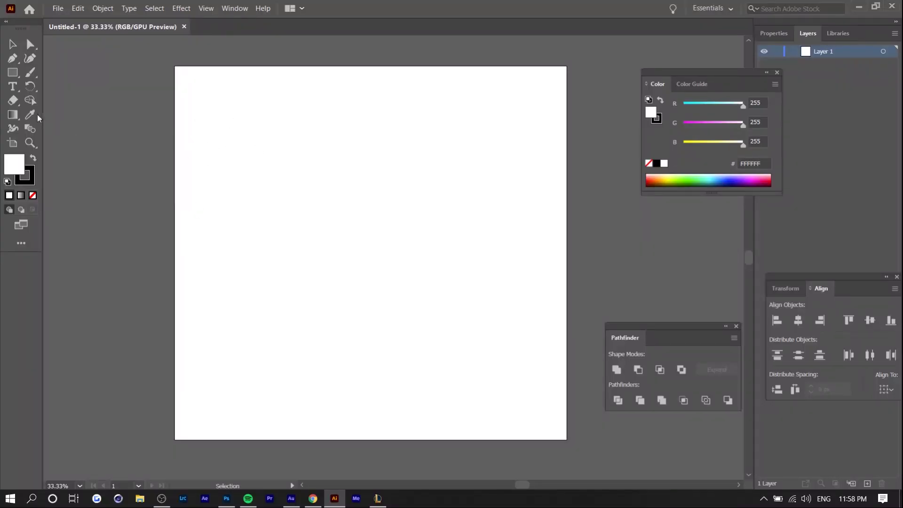
Type the word 'create' on the artboard and move it toward the centre.
left_click(12, 87)
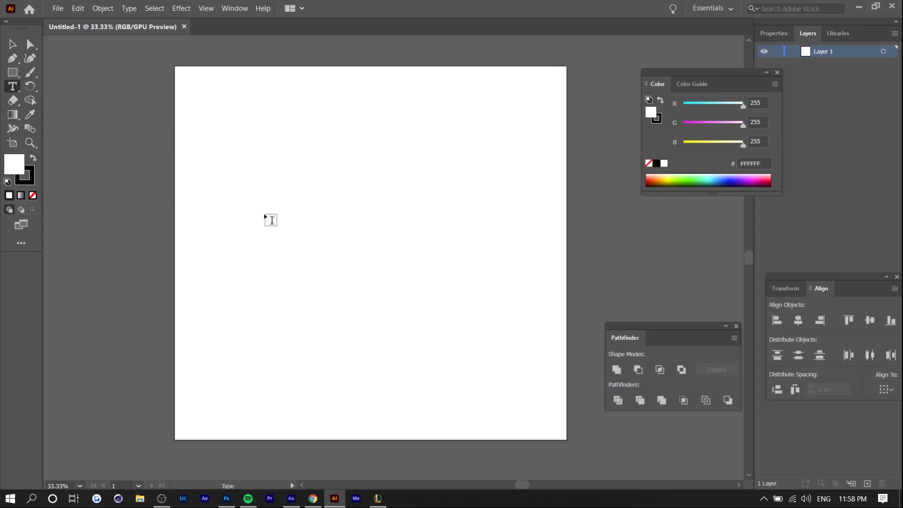
left_click(266, 216)
key("BackSpace")
type("create")
key("Escape")
key("a")
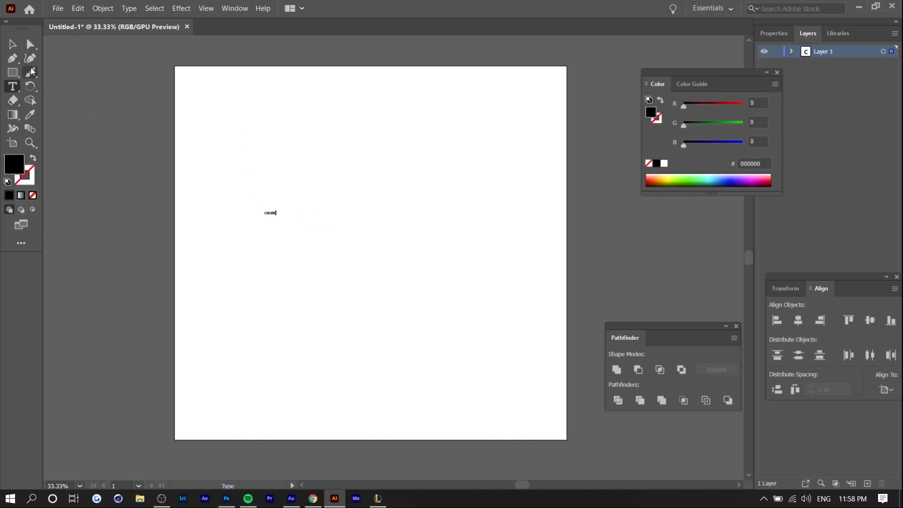
left_click_drag(276, 216, 333, 234)
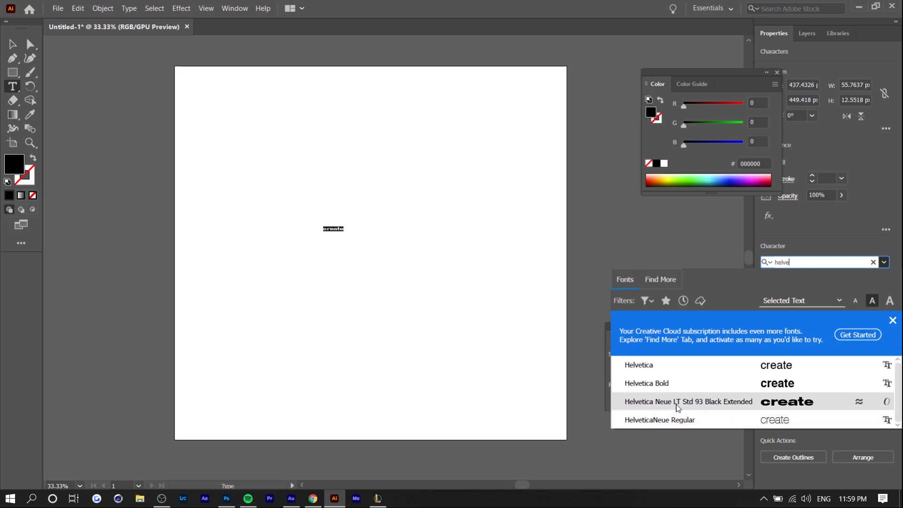
Set the text to Helvetica Neue LT Std 93 Black Extended and enlarge it mid-artboard.
left_click(678, 407)
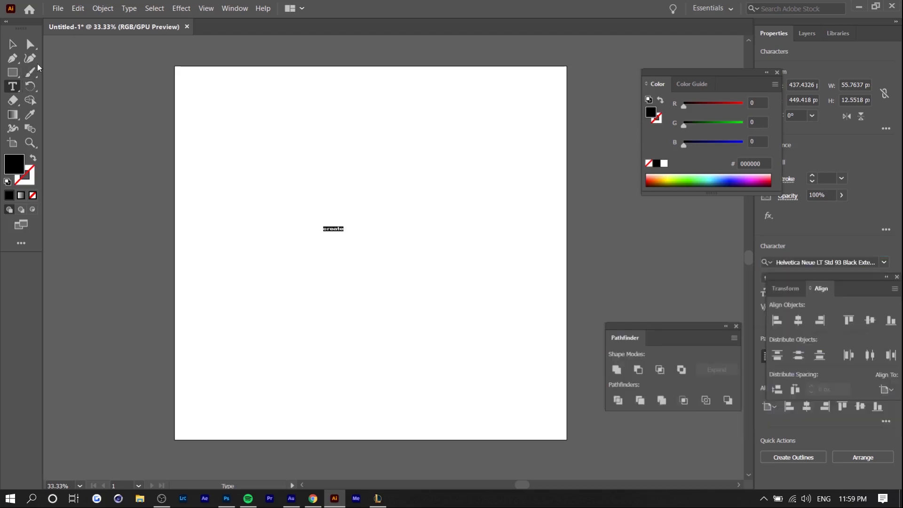
left_click(14, 46)
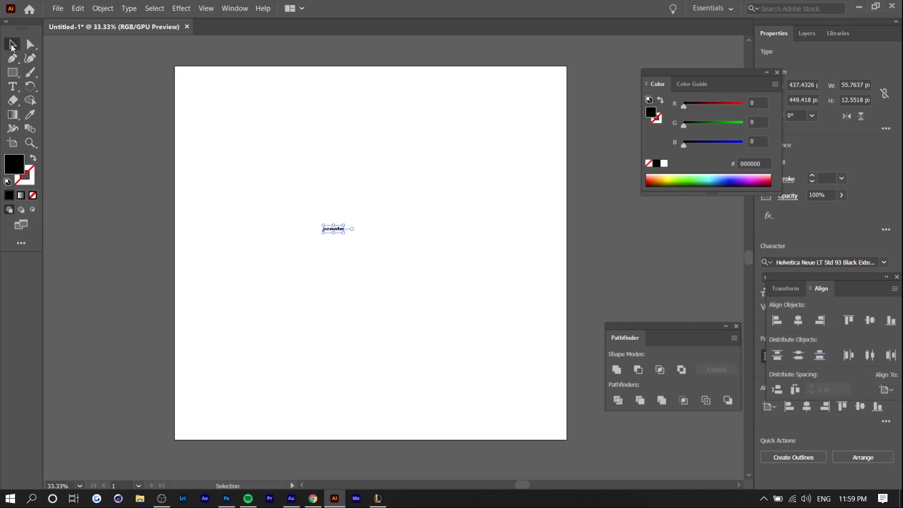
left_click_drag(345, 233, 641, 296)
left_click_drag(511, 276, 397, 255)
Retype the word in capitals as 'CREATE' and select the text object.
double_click(397, 254)
key("ctrl+a")
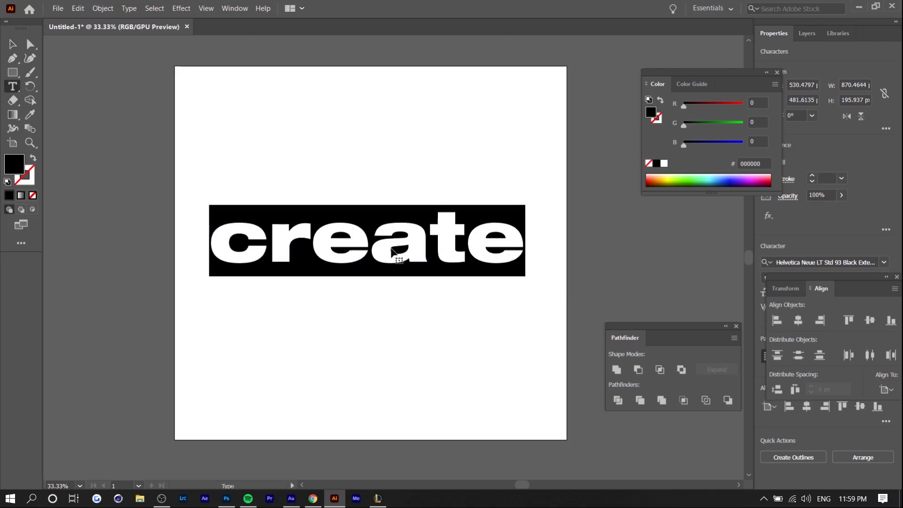
type("CREATE")
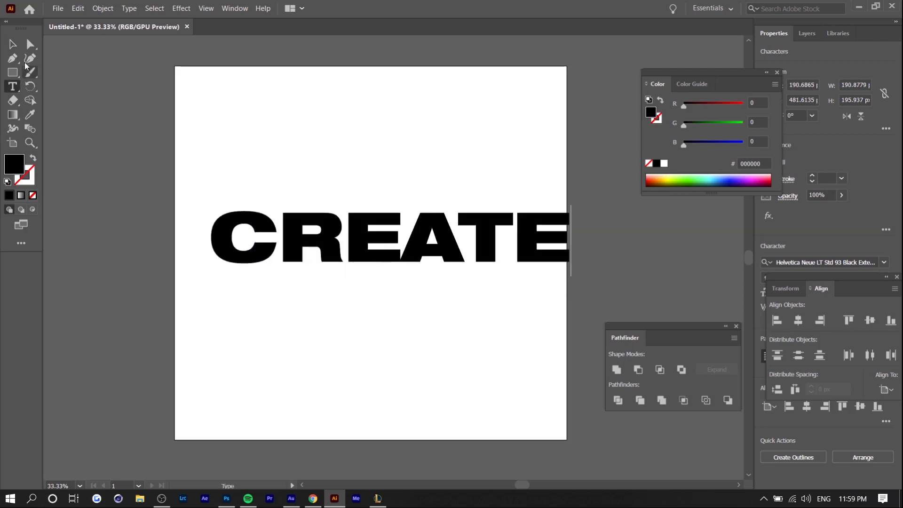
key("Escape")
key("a")
left_click_drag(215, 193, 553, 305)
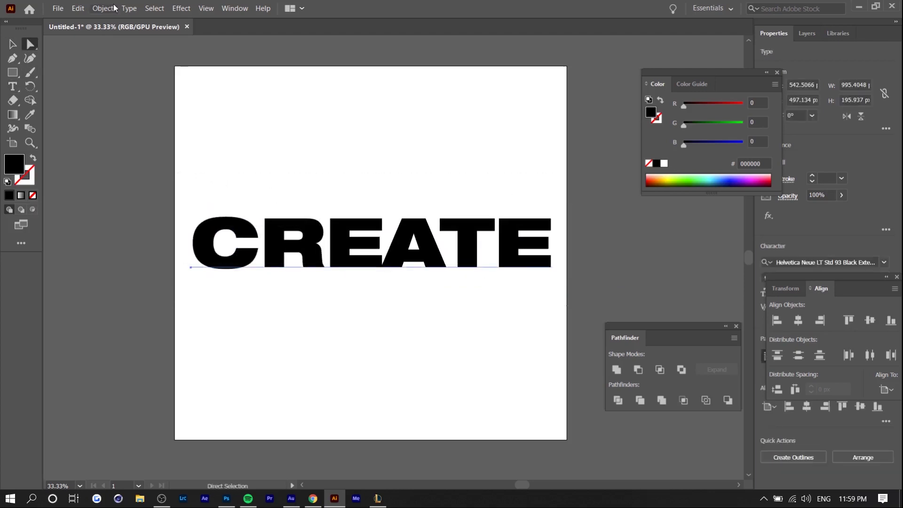
left_click(128, 8)
Convert the CREATE text to outlines and check that the letters R and E are separate shapes.
left_click(171, 188)
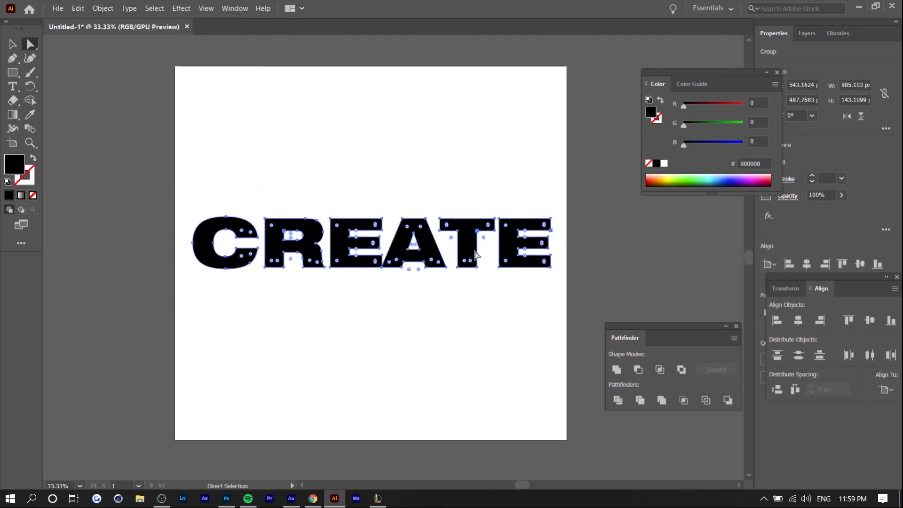
left_click(544, 160)
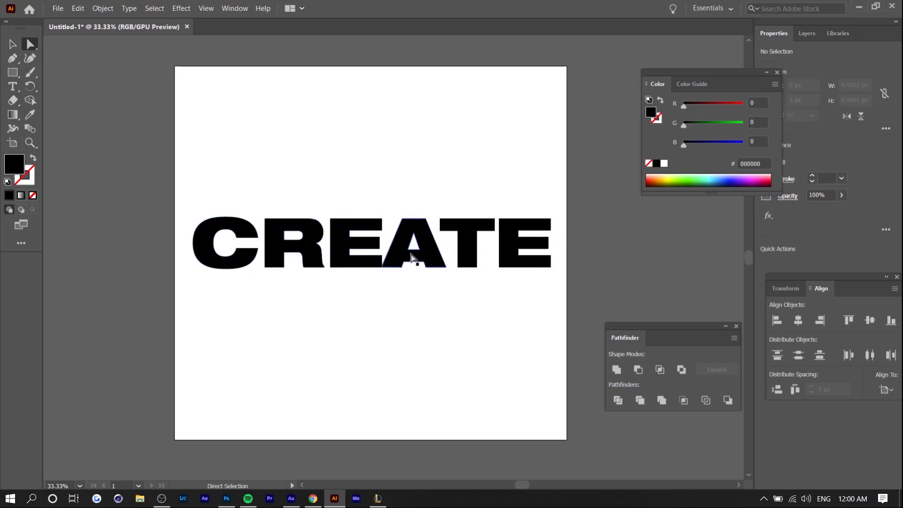
left_click_drag(179, 193, 566, 281)
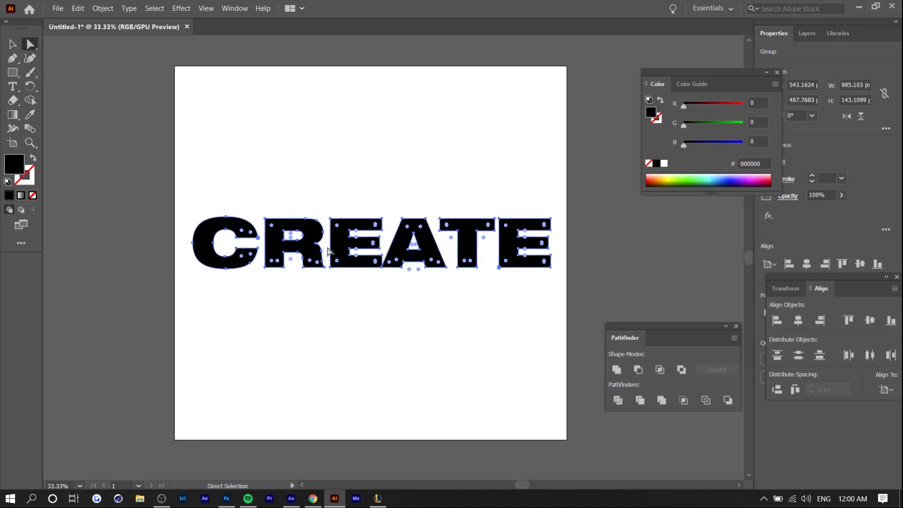
left_click(296, 249)
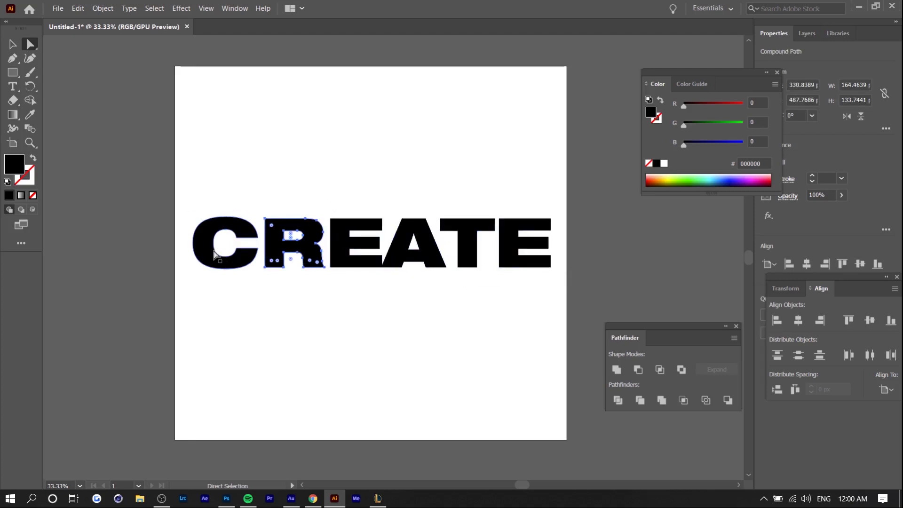
left_click(336, 235)
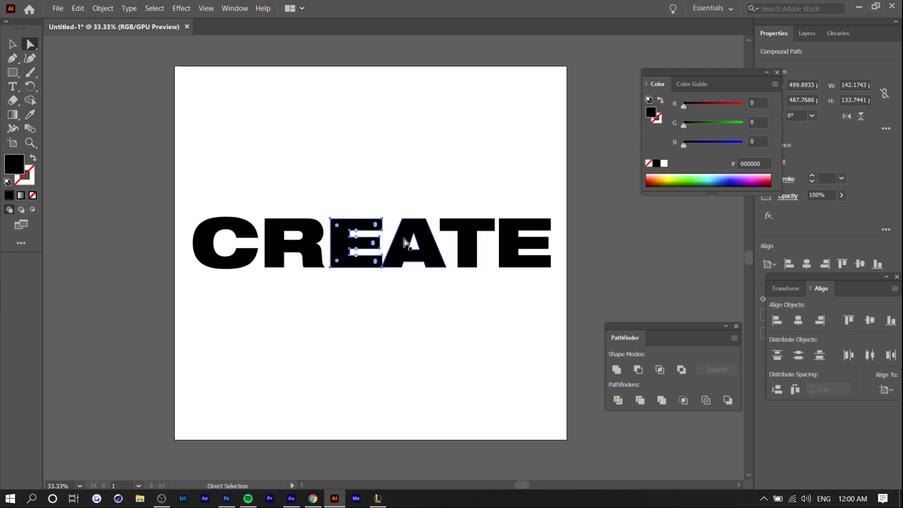
left_click(11, 74)
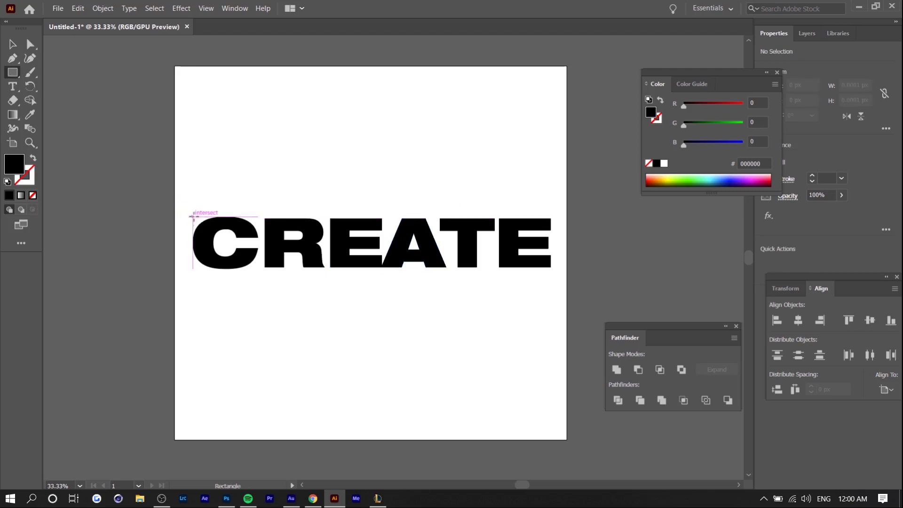
Draw a roughly 985 × 143 px rectangle over CREATE and set its fill to None.
left_click_drag(193, 216, 551, 267)
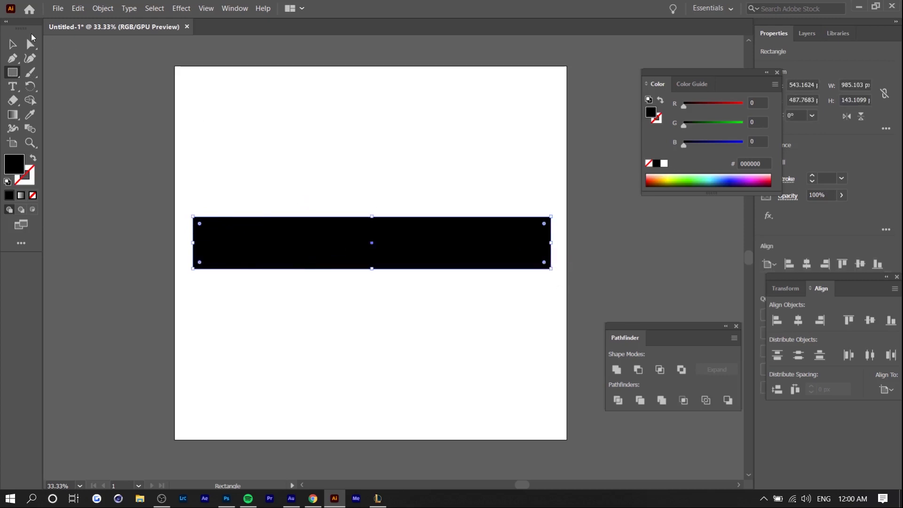
key("a")
left_click(453, 189)
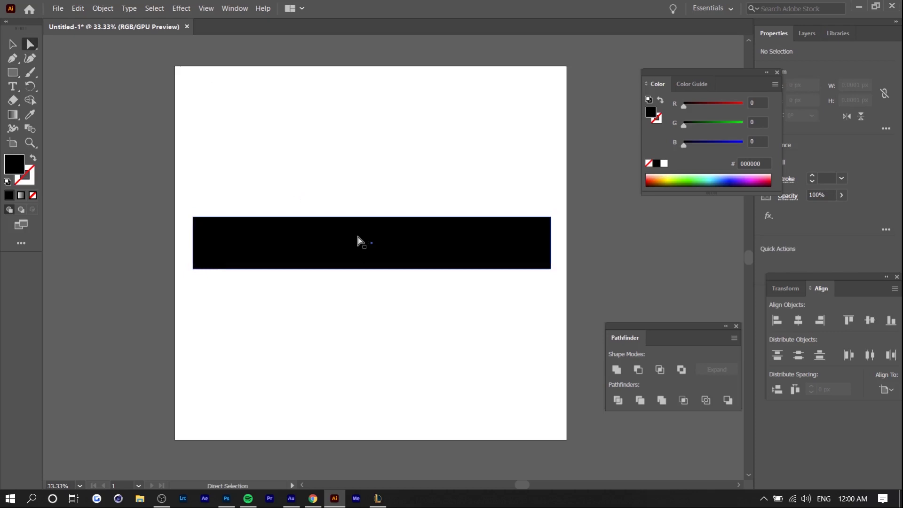
left_click(332, 242)
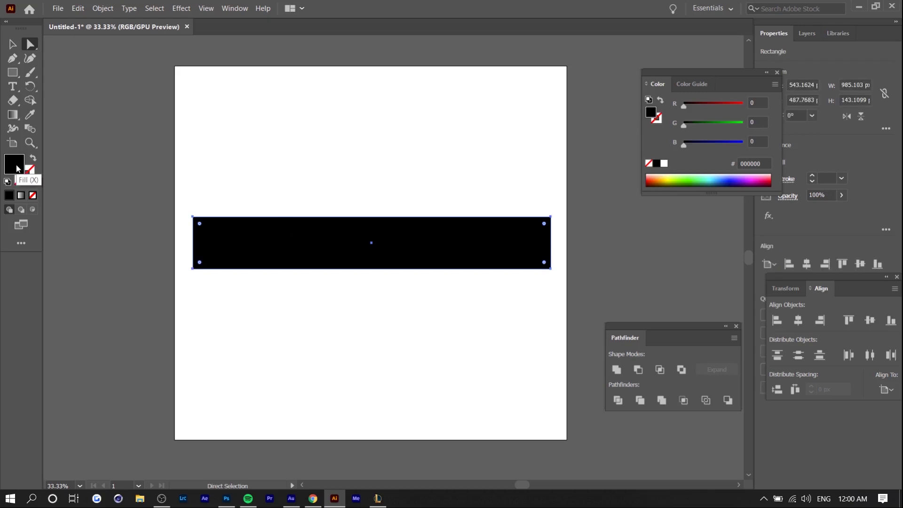
left_click(35, 196)
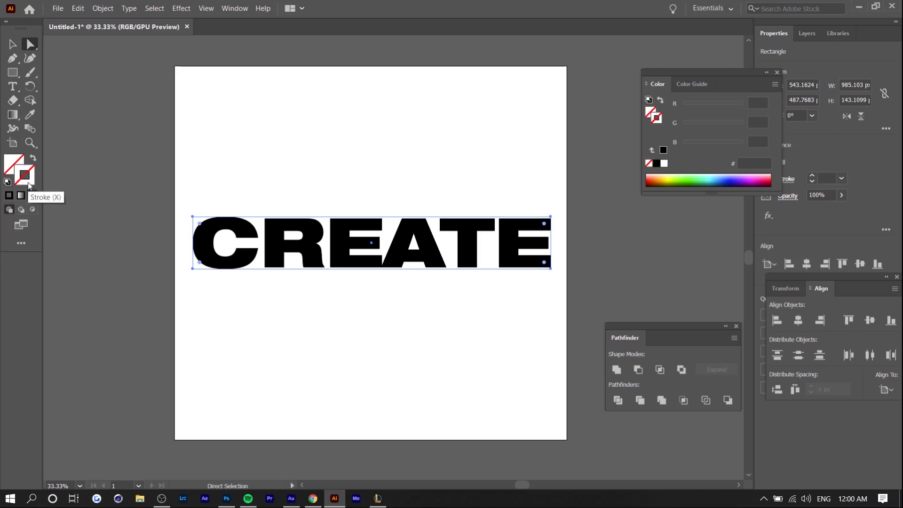
left_click(104, 177)
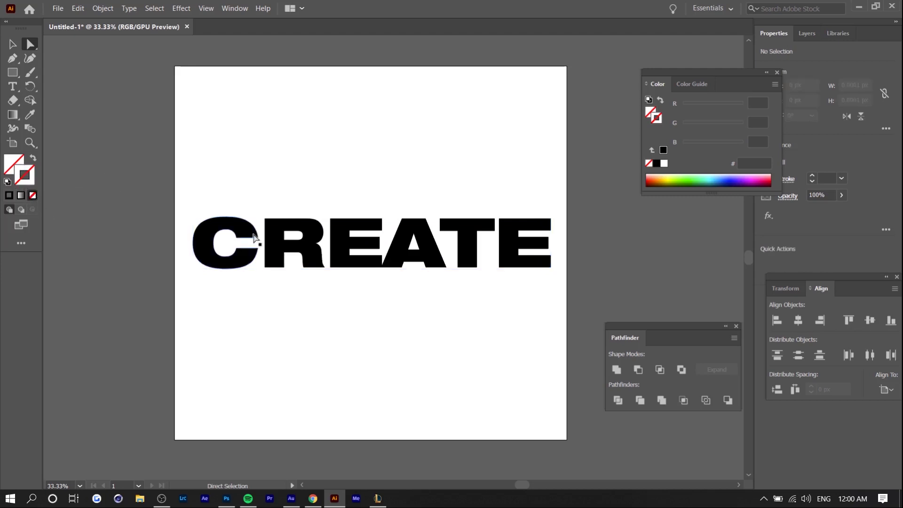
Split the unfilled rectangle with Split Into Grid using 6 rows.
left_click(216, 217)
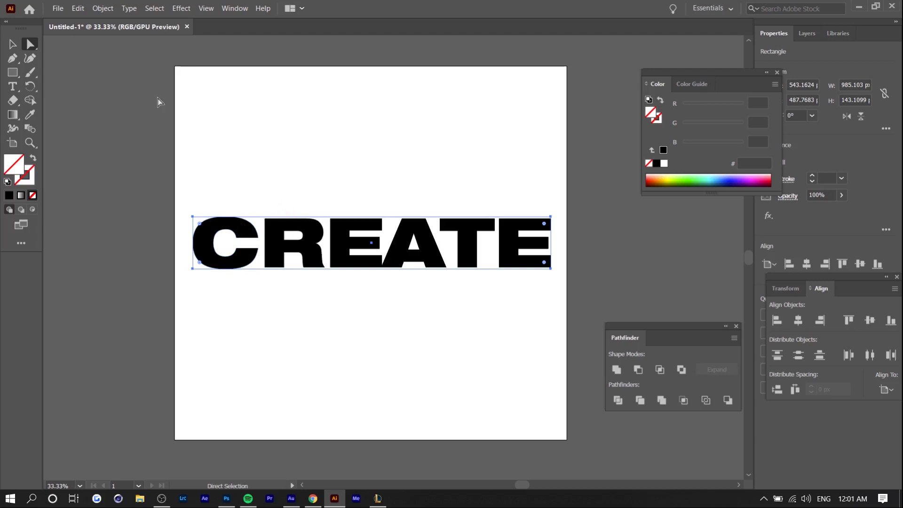
left_click(102, 8)
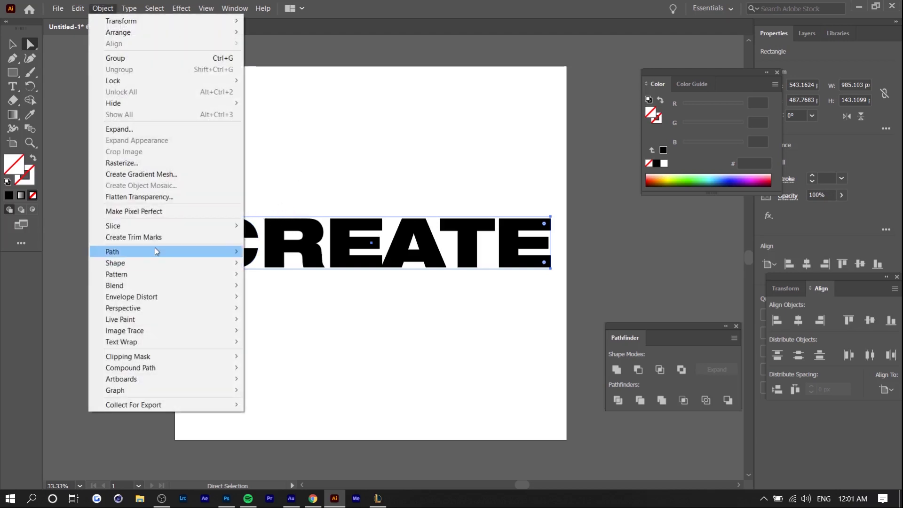
mouse_move(157, 251)
left_click(287, 363)
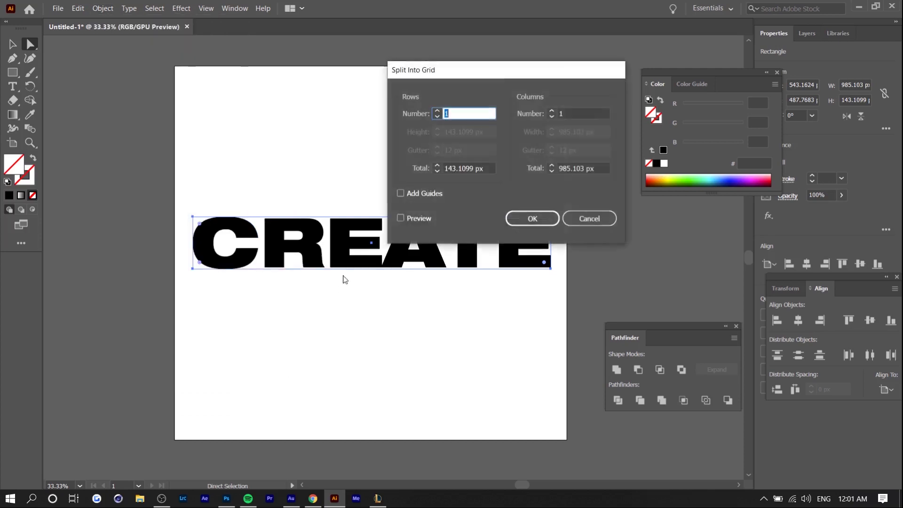
left_click_drag(499, 77, 421, 51)
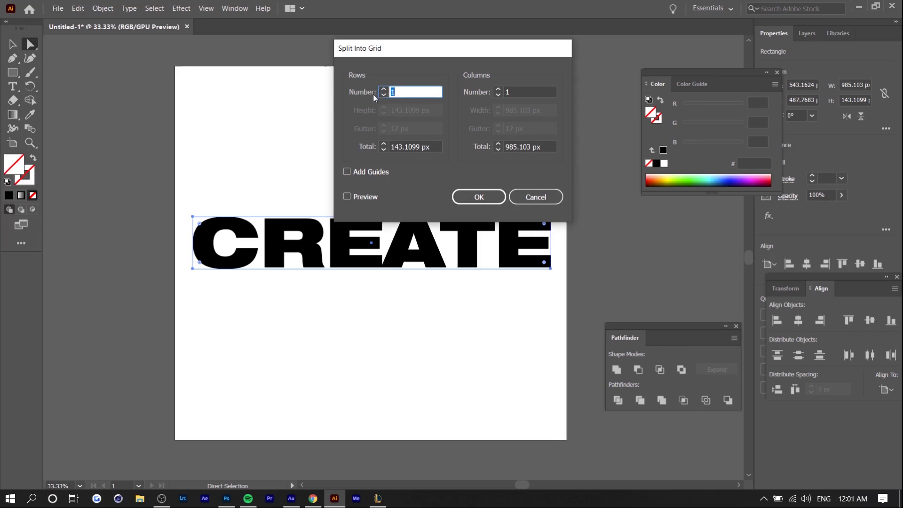
type("6")
left_click(496, 196)
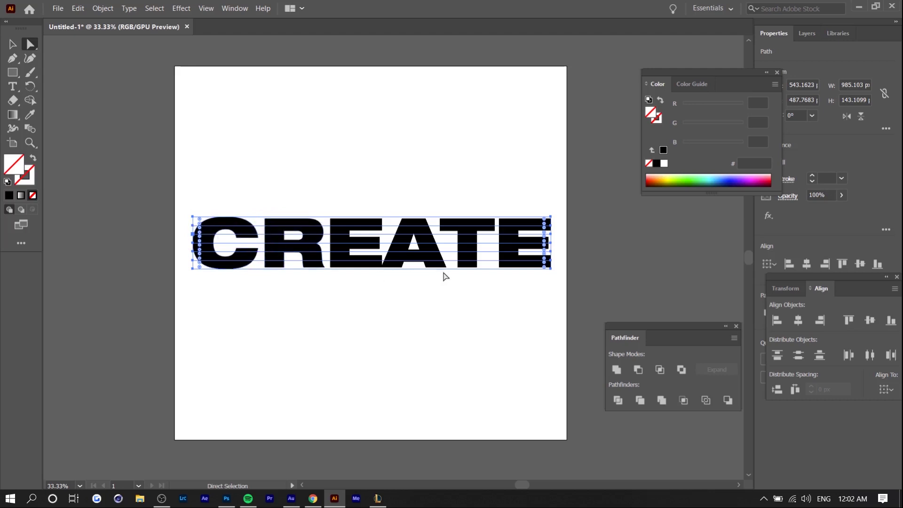
Divide the CREATE letters and grid rows with Pathfinder Divide, then switch to Outline view.
left_click(188, 194)
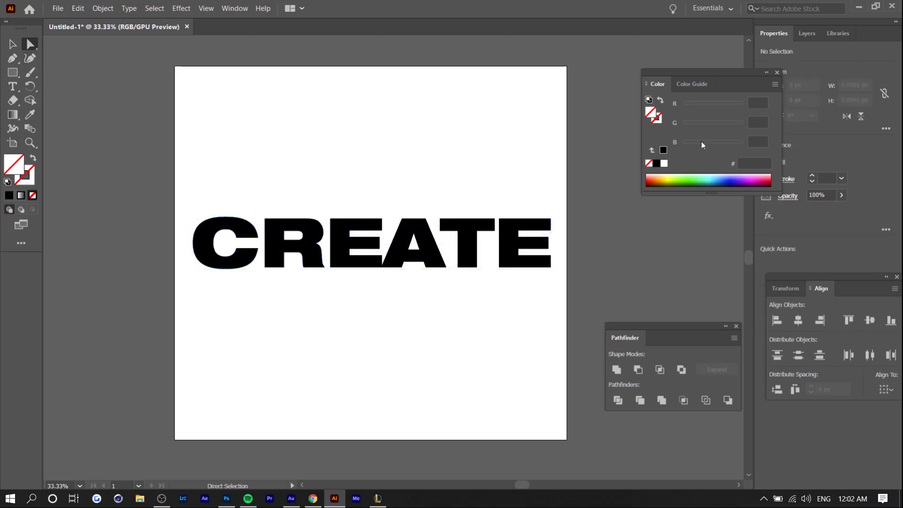
left_click(350, 248)
left_click_drag(566, 175, 208, 281)
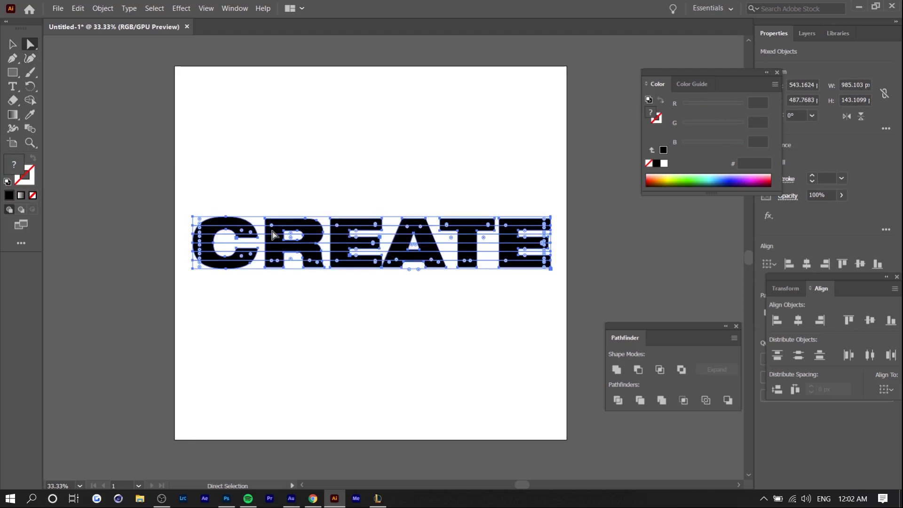
left_click(230, 8)
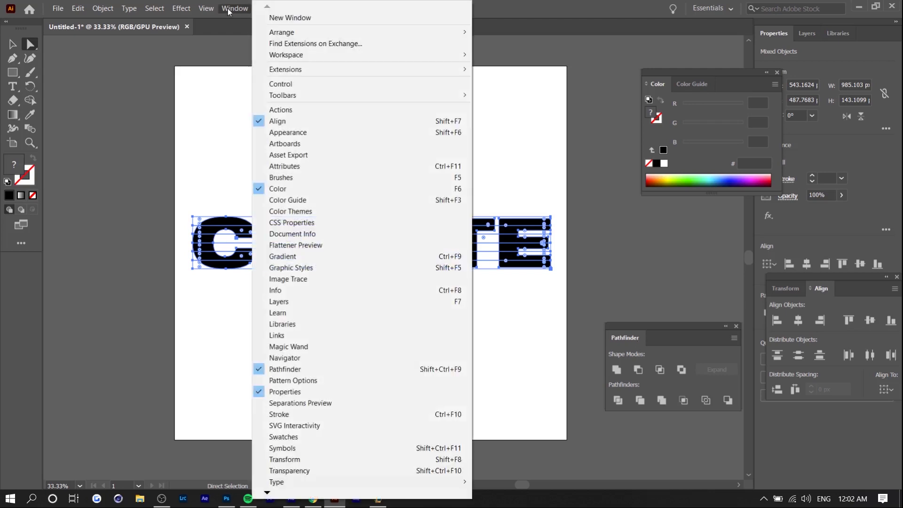
left_click(664, 364)
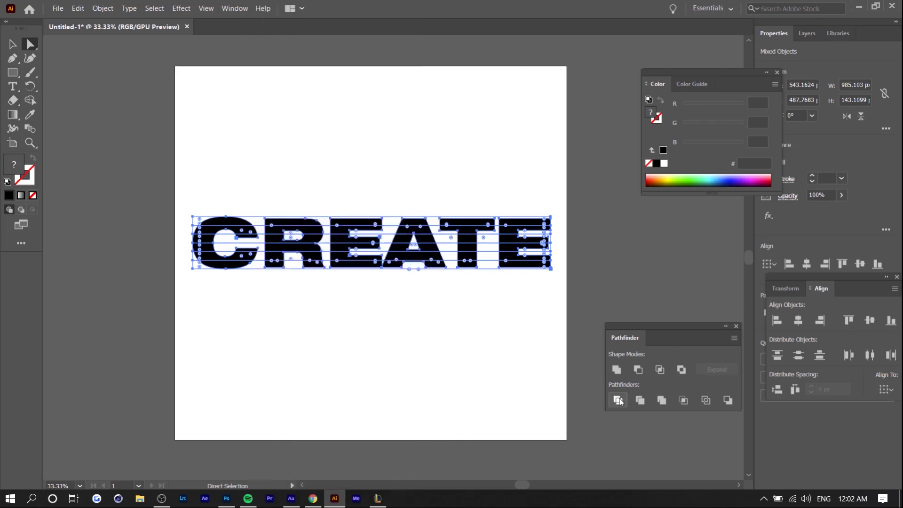
left_click(618, 400)
left_click(399, 279)
key("ctrl+y")
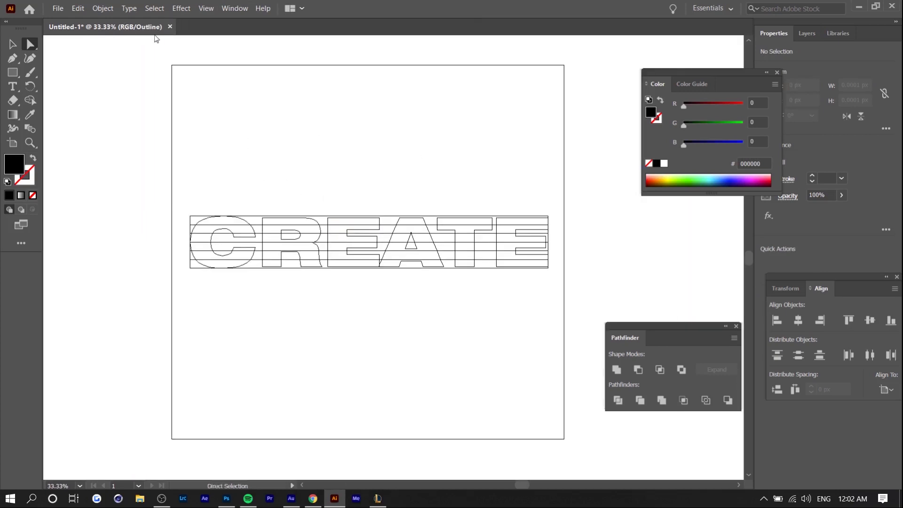
Select the leftover unfilled line pieces with the Magic Wand and delete them.
scroll(306, 246, "up", 1)
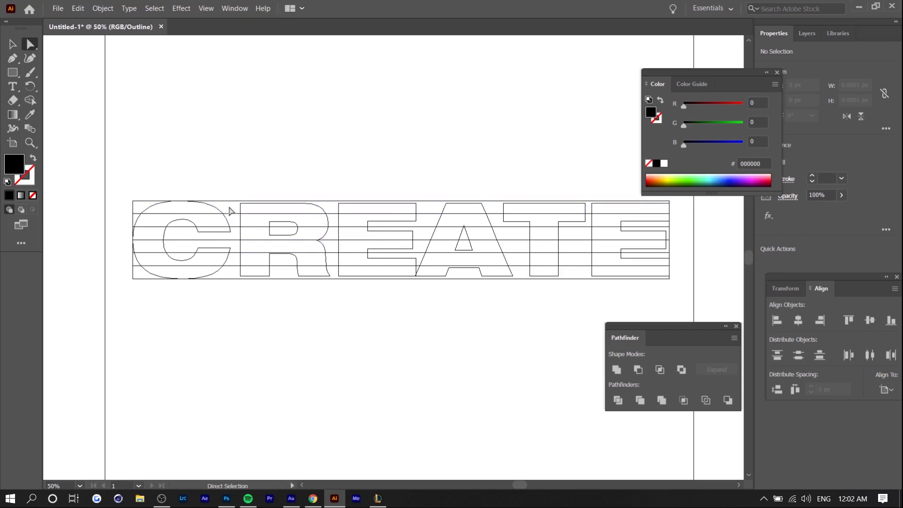
key("y")
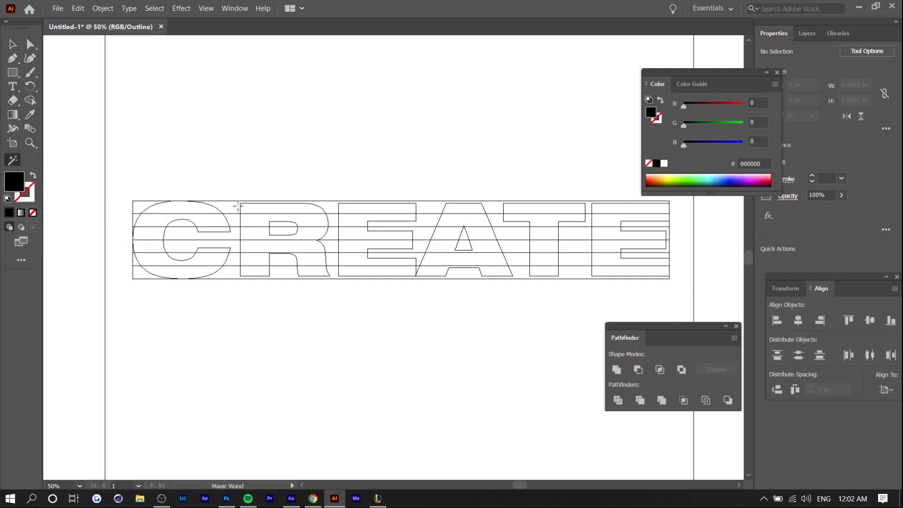
left_click(230, 202)
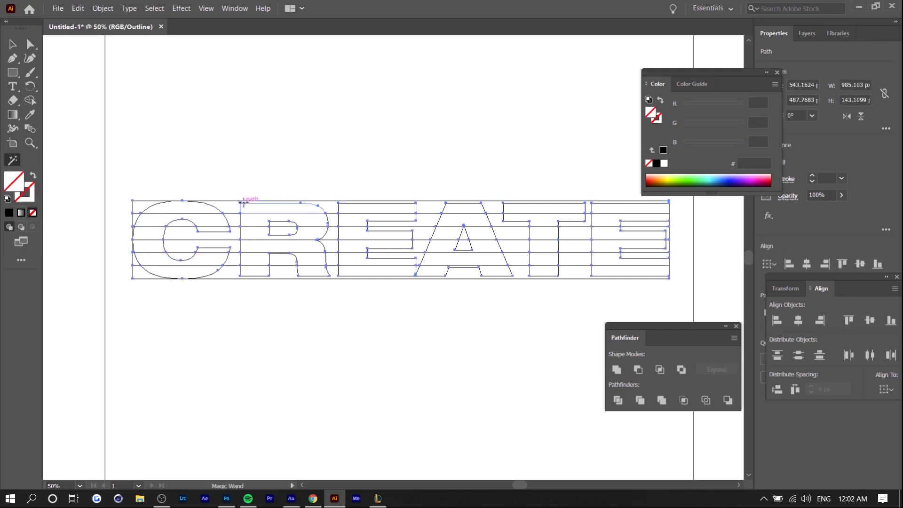
left_click(241, 201)
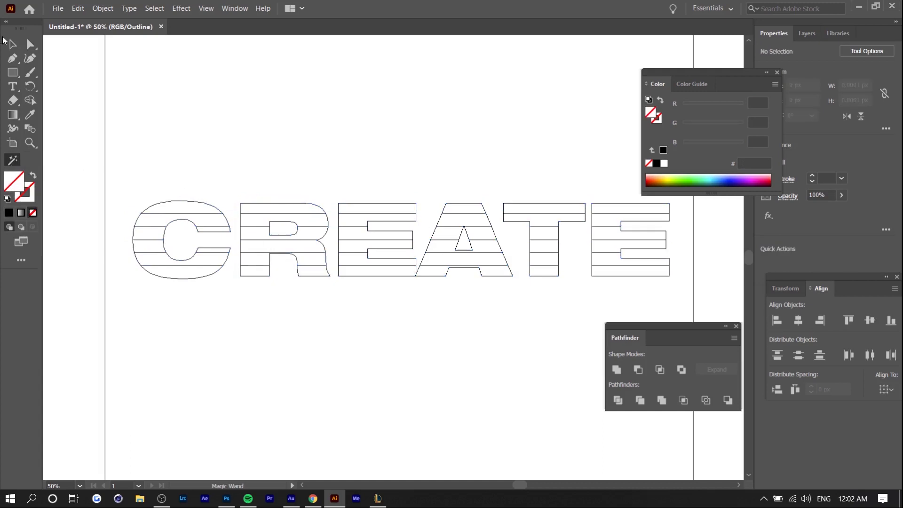
left_click(32, 52)
key("ctrl+y")
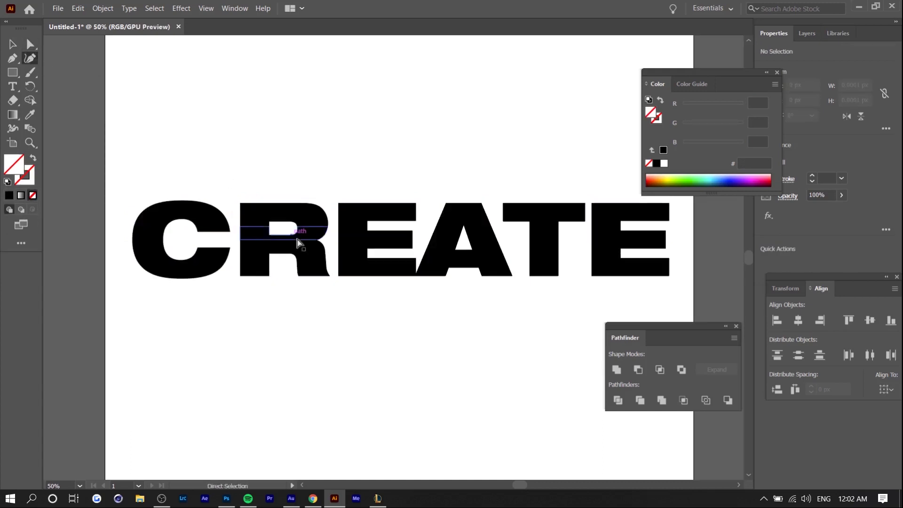
key("ctrl+y")
key("ctrl+y")
key("ctrl+y")
Select the entire sliced CREATE lettering.
key("ctrl+minus")
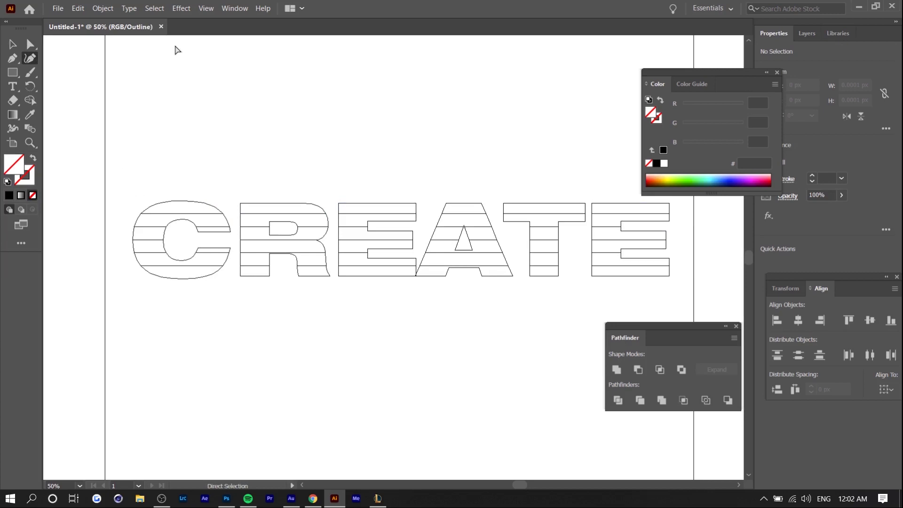
key("shift+grave")
scroll(225, 232, "up", 1)
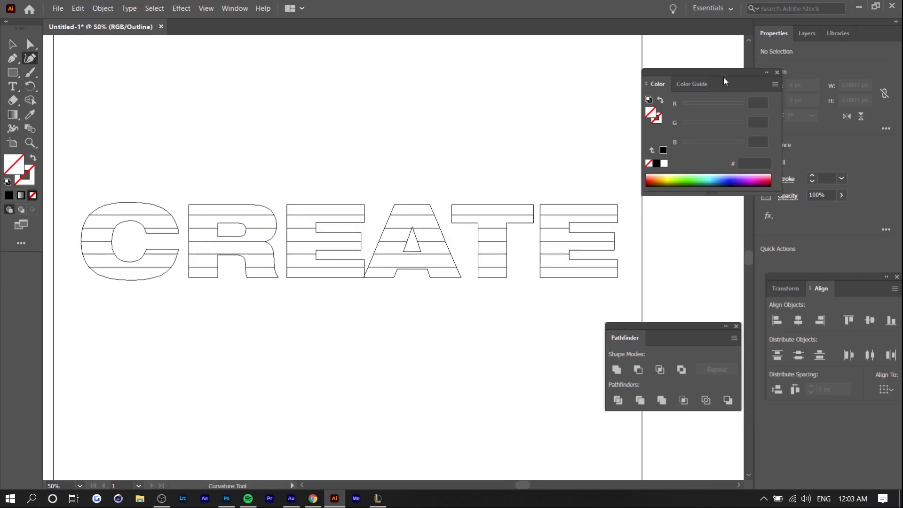
left_click_drag(725, 82, 756, 83)
scroll(215, 258, "down", 1)
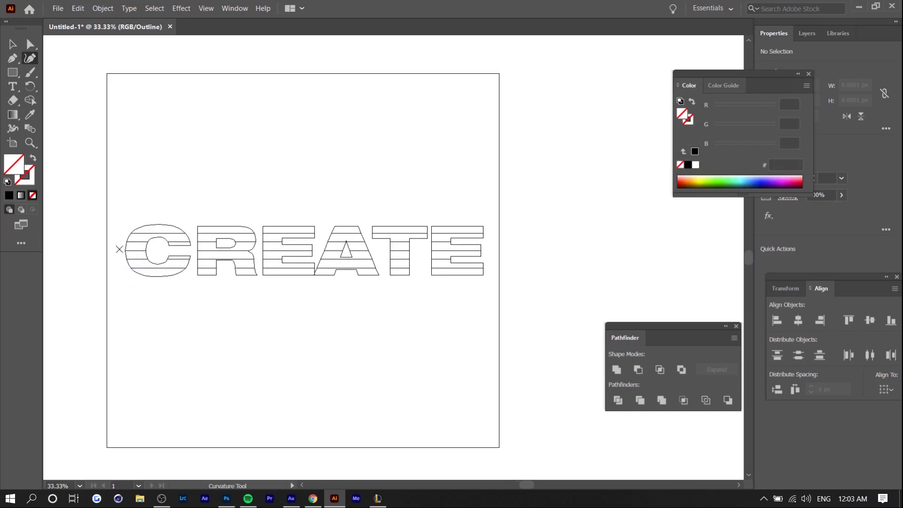
key("a")
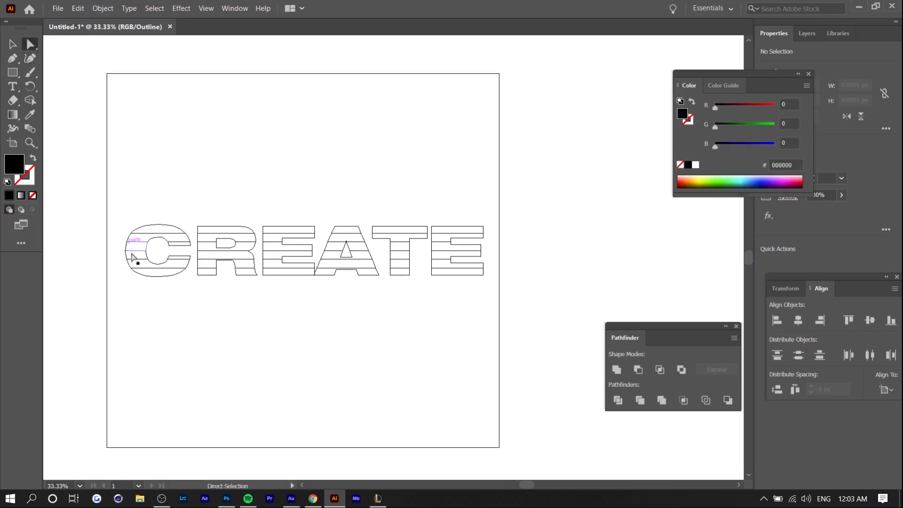
left_click_drag(117, 212, 496, 300)
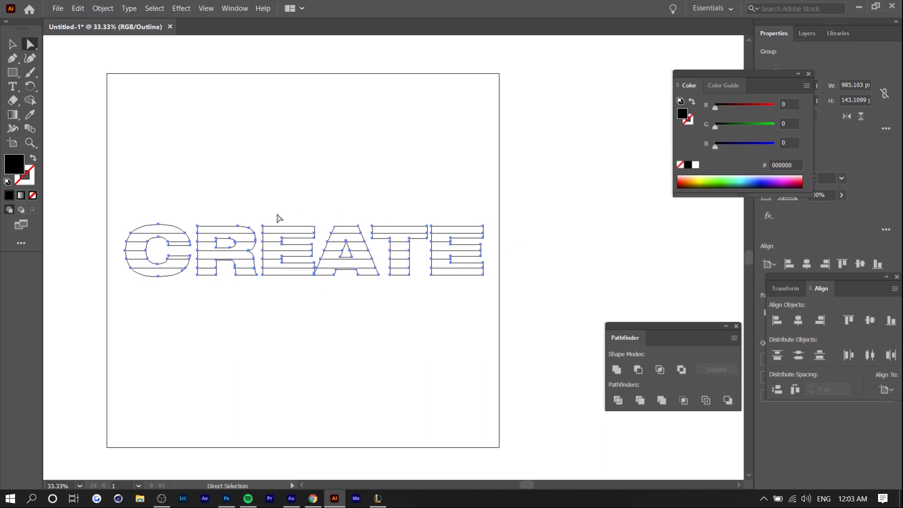
Alt-drag copies into six stacked CREATE rows and shift them down onto the artboard.
key("v")
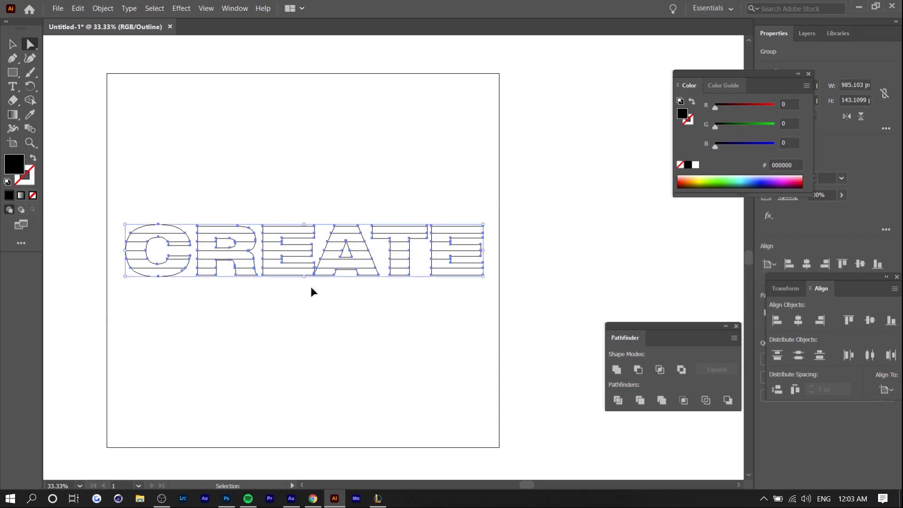
left_click_drag(309, 282, 185, 304)
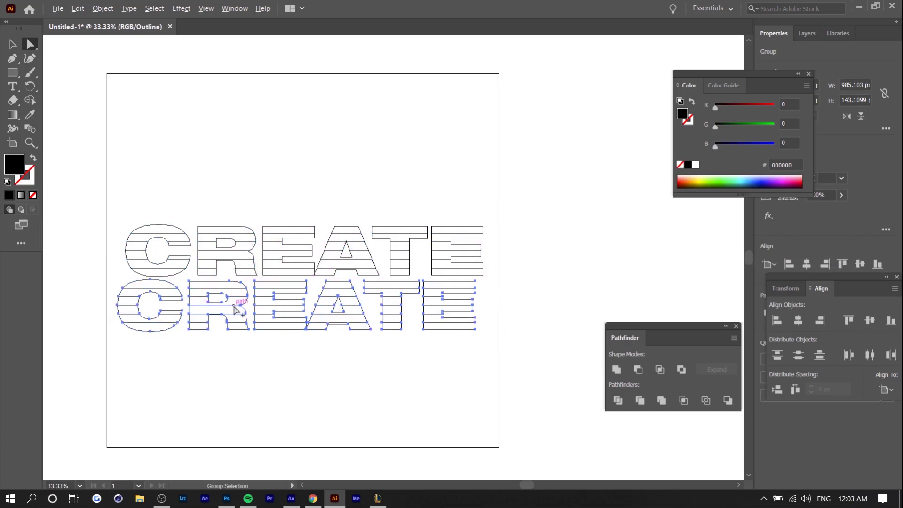
left_click_drag(239, 309, 238, 363, "alt")
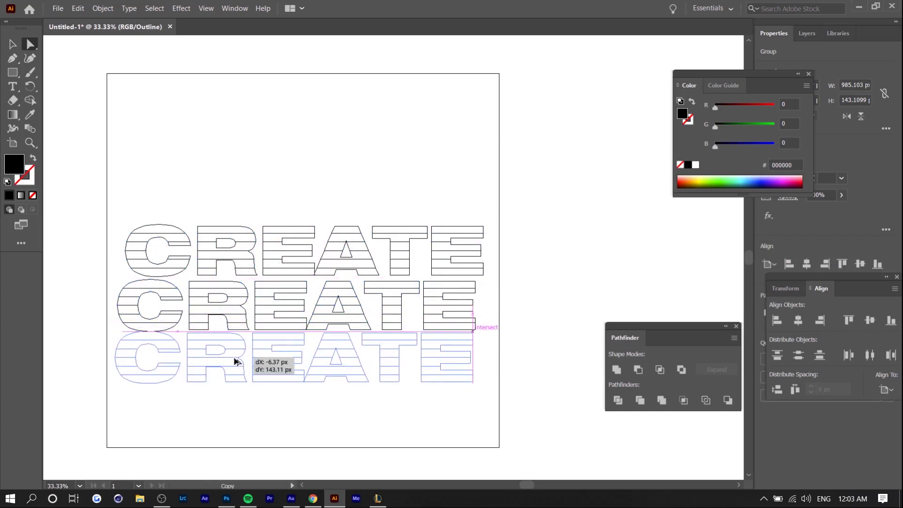
left_click_drag(235, 361, 236, 362)
key("ctrl+a")
left_click_drag(288, 291, 284, 132)
left_click_drag(89, 56, 503, 411)
left_click_drag(337, 254, 343, 292)
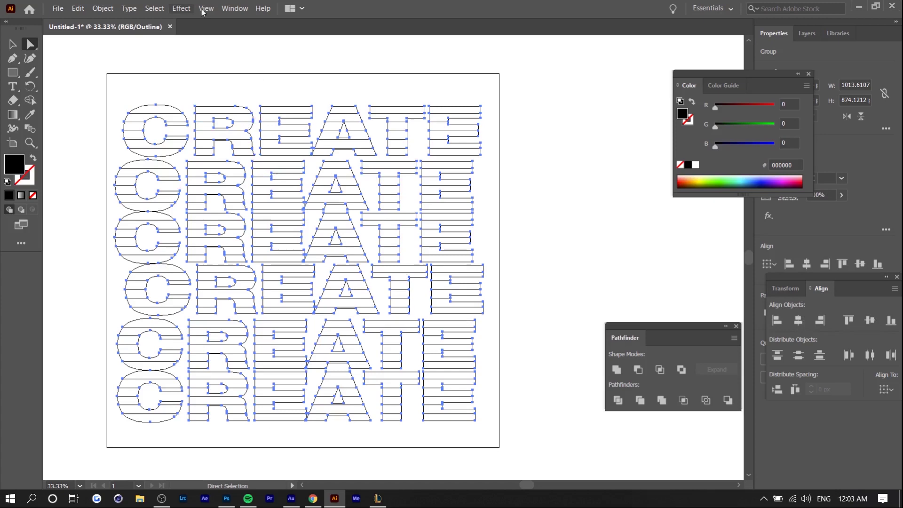
Apply Horizontal Align Center from the Align panel to the six rows, then deselect.
left_click(236, 8)
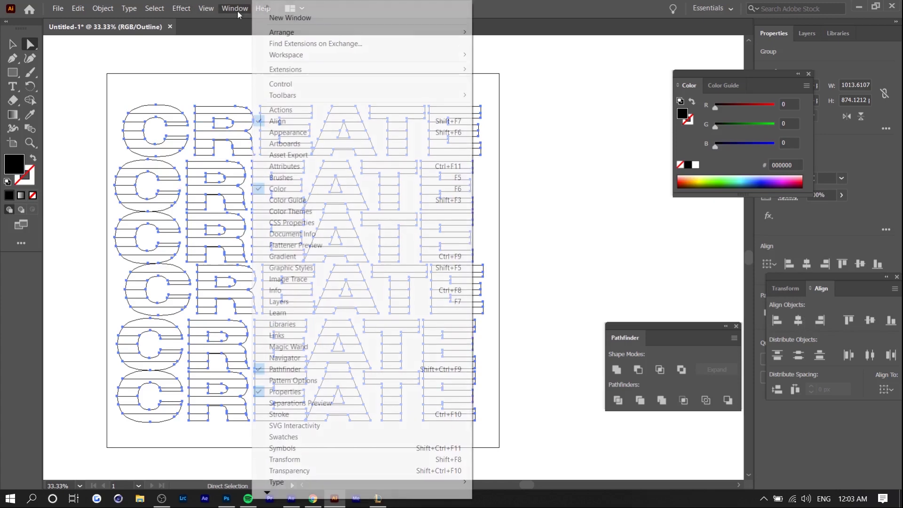
left_click(799, 321)
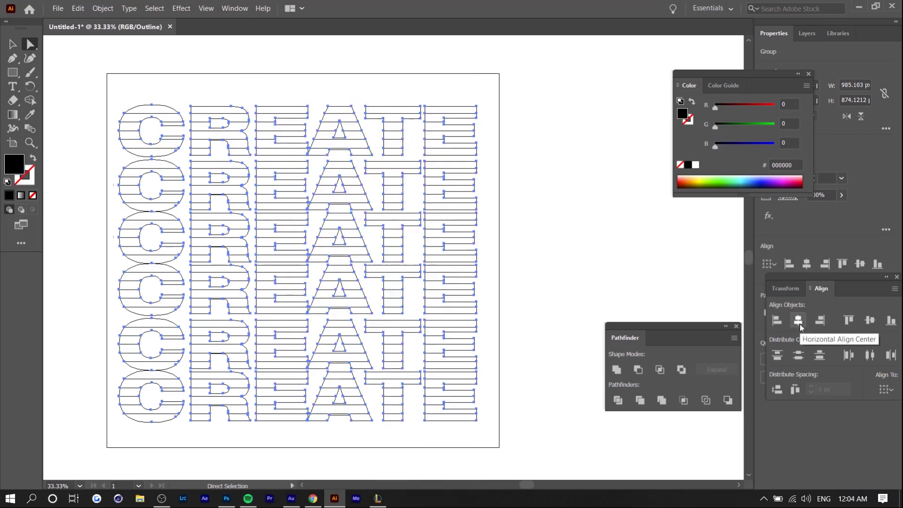
left_click(568, 168)
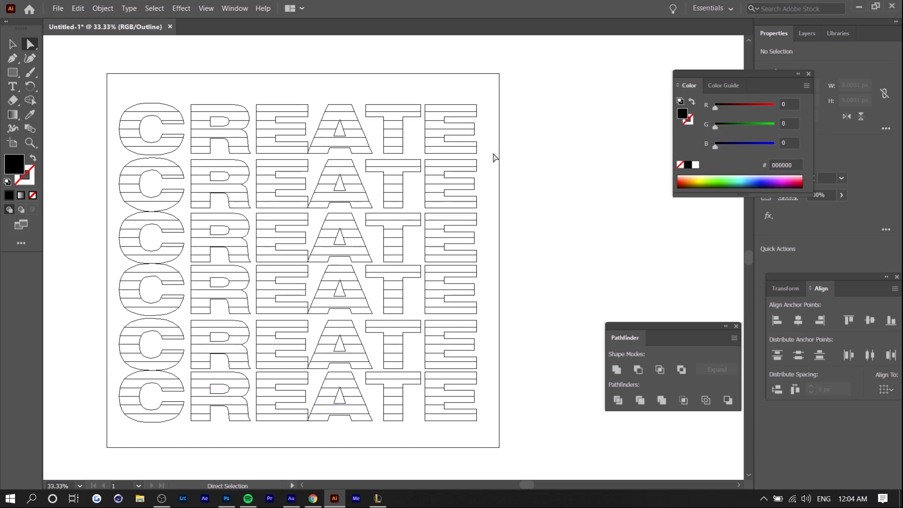
Delete the lower strips so the top row keeps one slice and the second row keeps two.
left_click_drag(386, 149, 81, 118)
key("Delete")
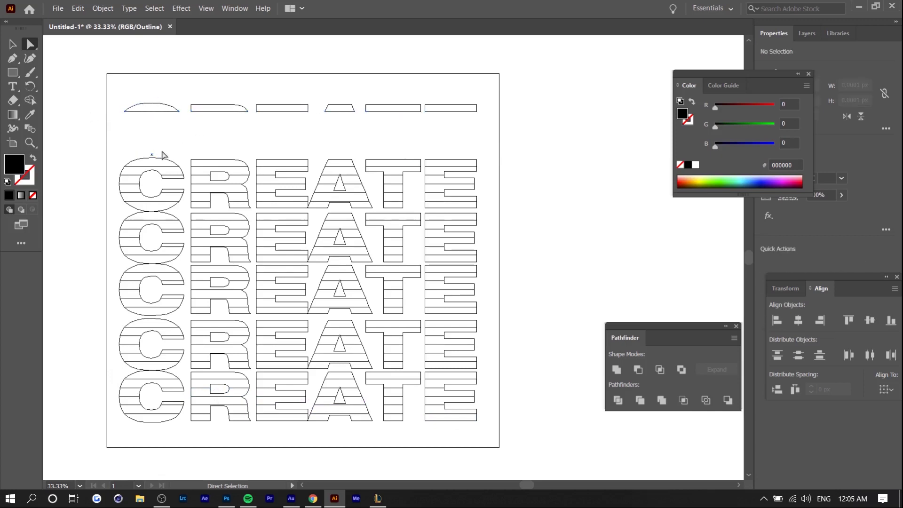
left_click_drag(487, 208, 83, 180)
key("Delete")
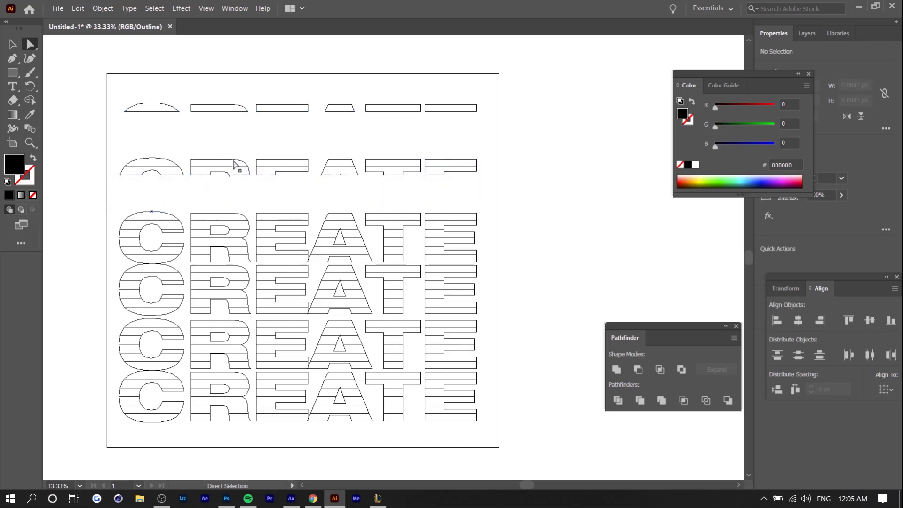
Stretch the stray segment under the R downward and recheck all rows in preview and outline.
scroll(233, 164, "up", 7)
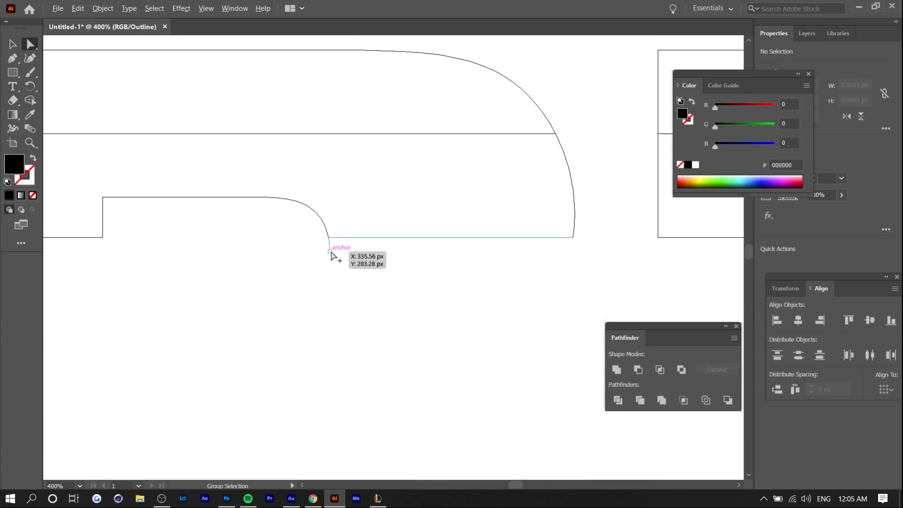
left_click(330, 247)
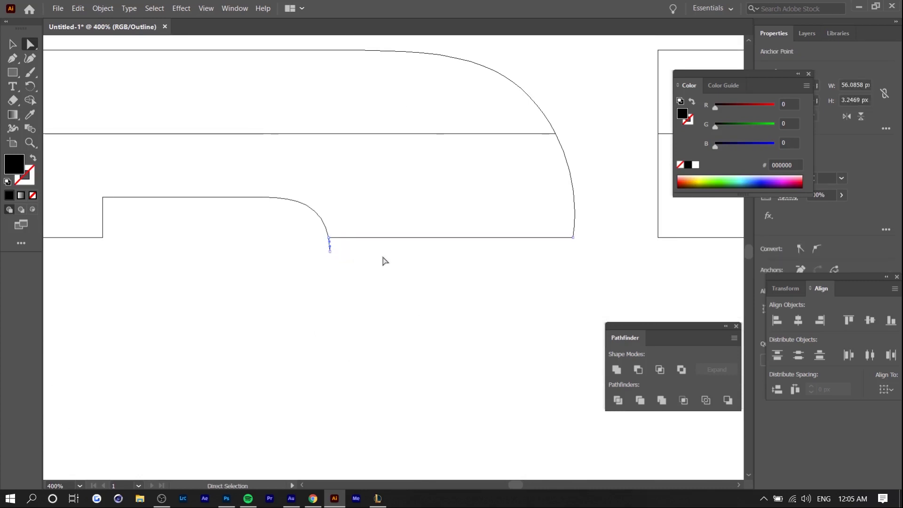
left_click_drag(330, 252, 329, 288)
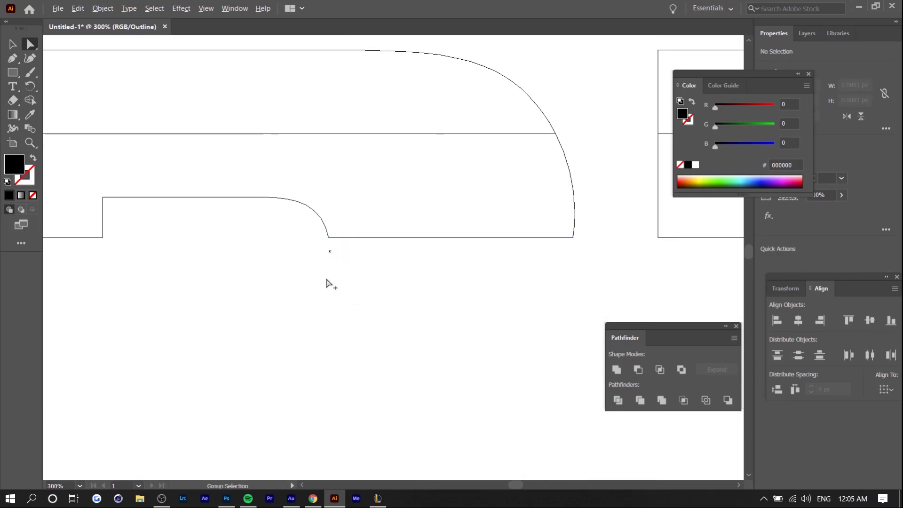
key("ctrl+minus")
key("ctrl+minus")
key("ctrl+minus")
key("ctrl+minus")
key("ctrl+minus")
key("ctrl+minus")
key("ctrl+y")
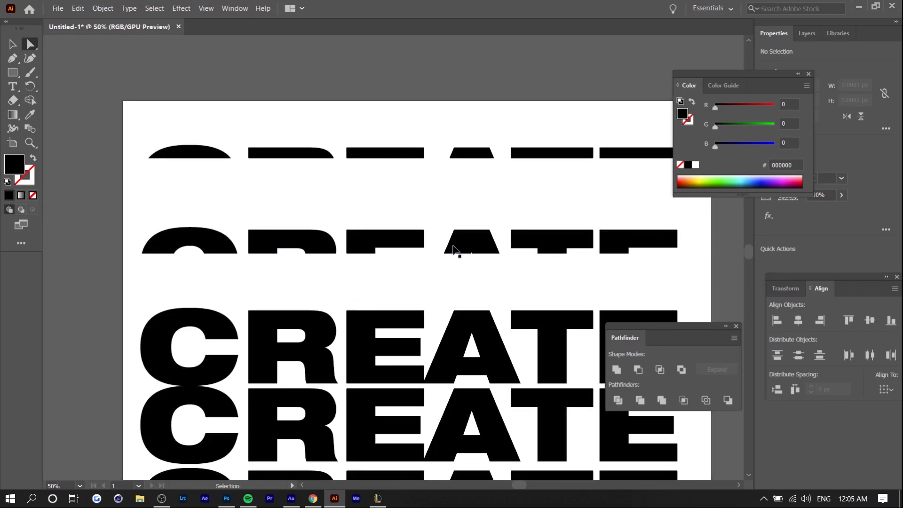
key("ctrl+y")
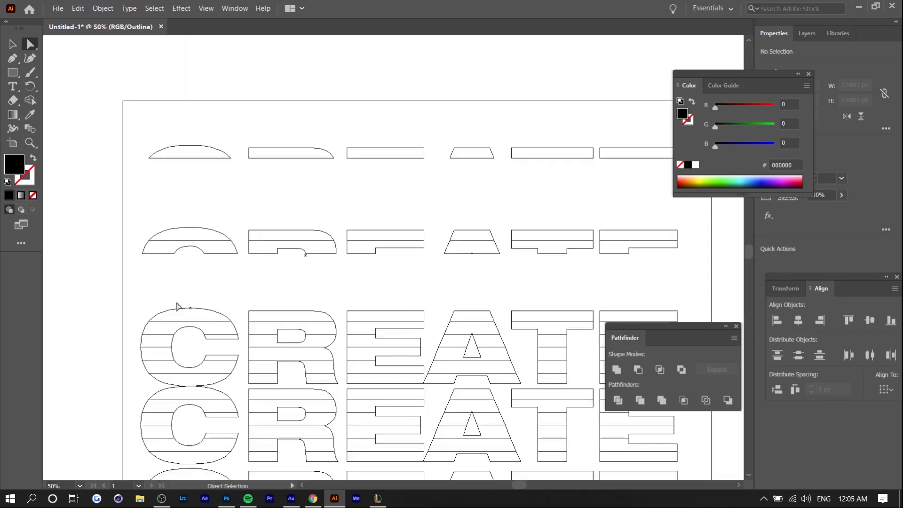
scroll(179, 307, "down", 1, "alt")
scroll(319, 382, "up", 1, "alt")
scroll(282, 378, "down", 1)
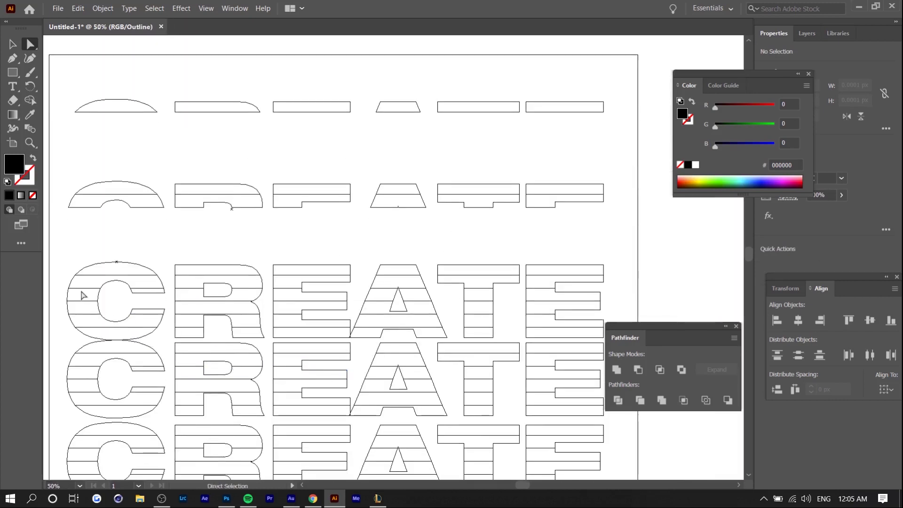
scroll(141, 287, "down", 1)
left_click_drag(622, 337, 664, 379)
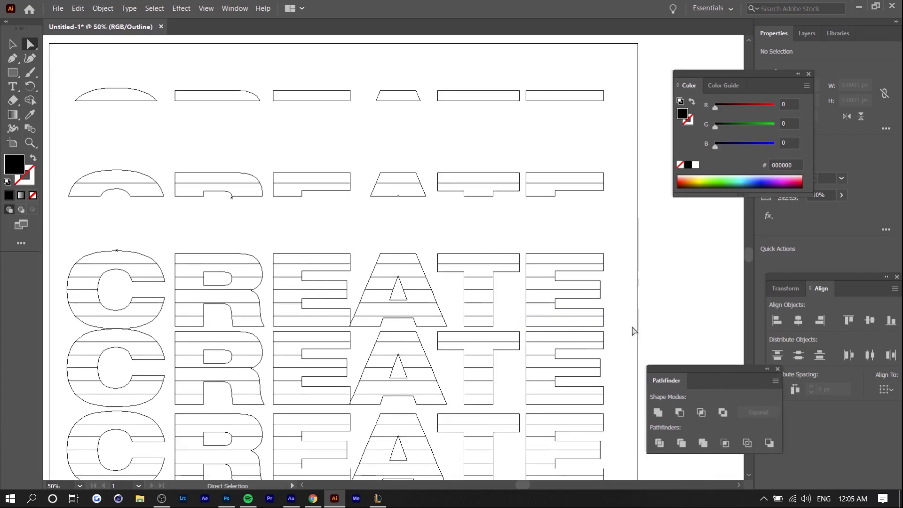
Select and delete the third row's lower slice segments.
left_click_drag(619, 328, 63, 303)
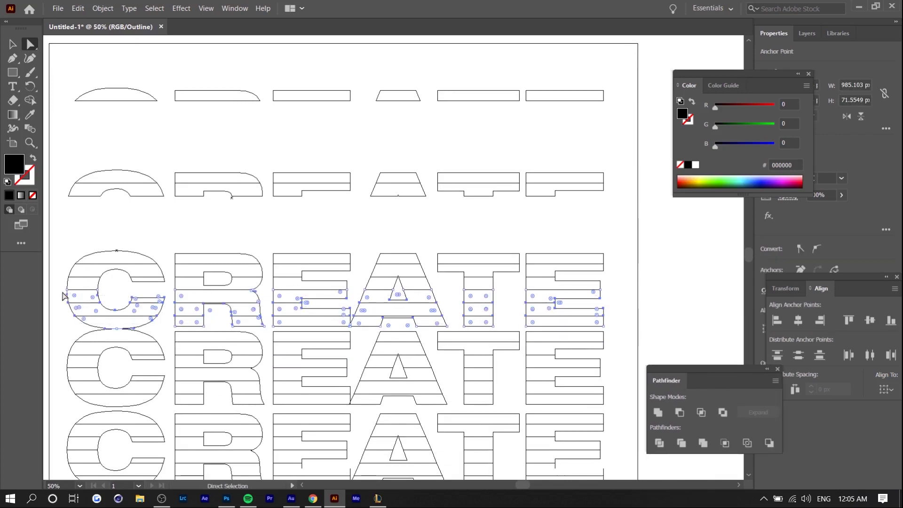
key("Delete")
key("Delete")
scroll(99, 297, "down", 10)
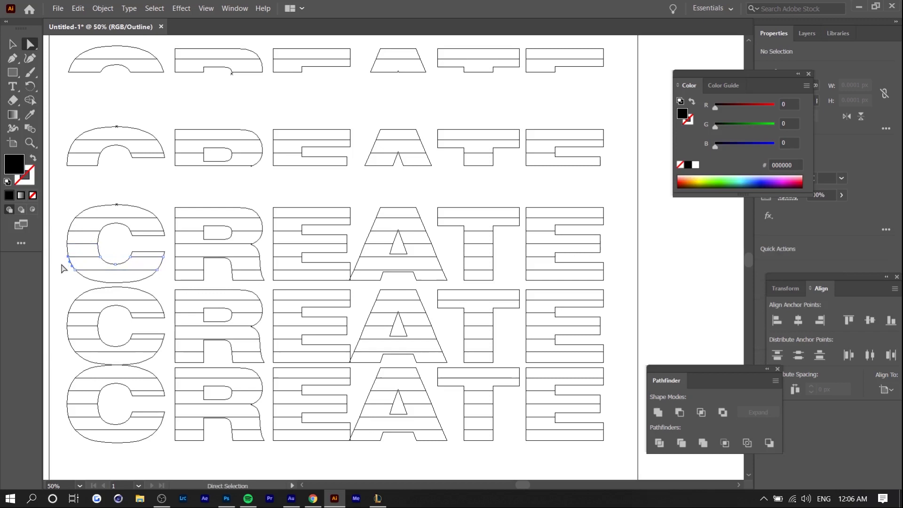
left_click_drag(62, 262, 670, 288)
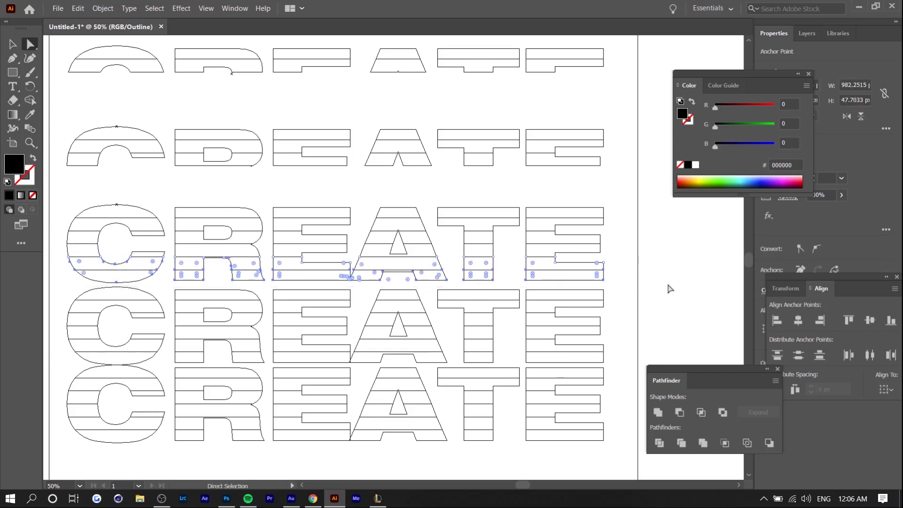
key("Delete")
key("Delete")
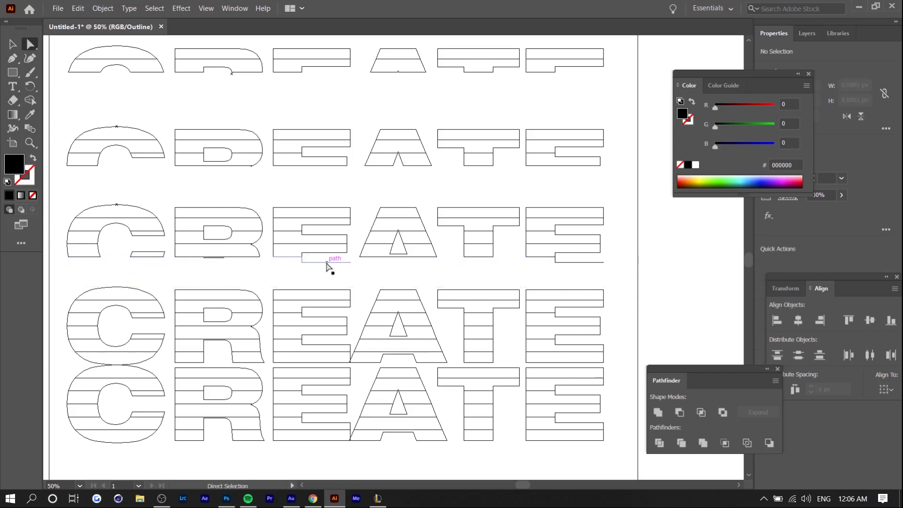
Select the leftover short path under the E and check the result in filled preview.
key("ctrl+y")
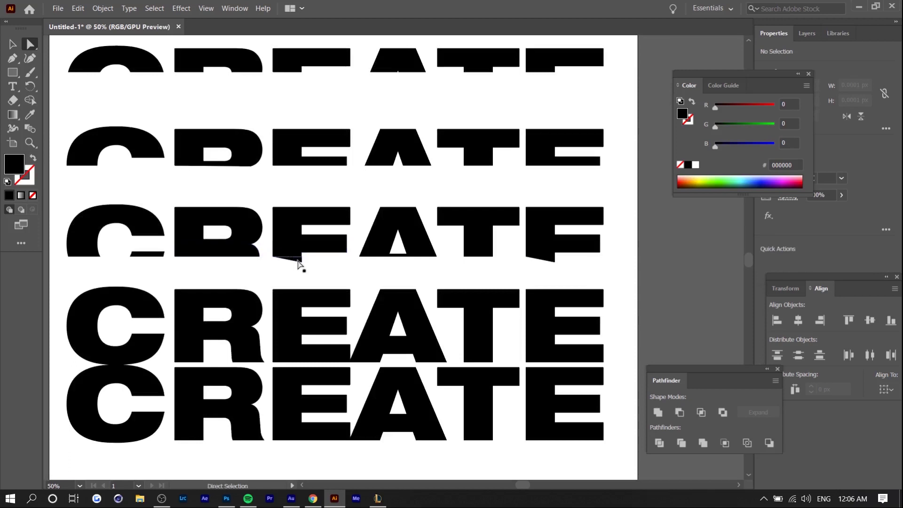
key("ctrl+y")
scroll(303, 266, "up", 4, "alt")
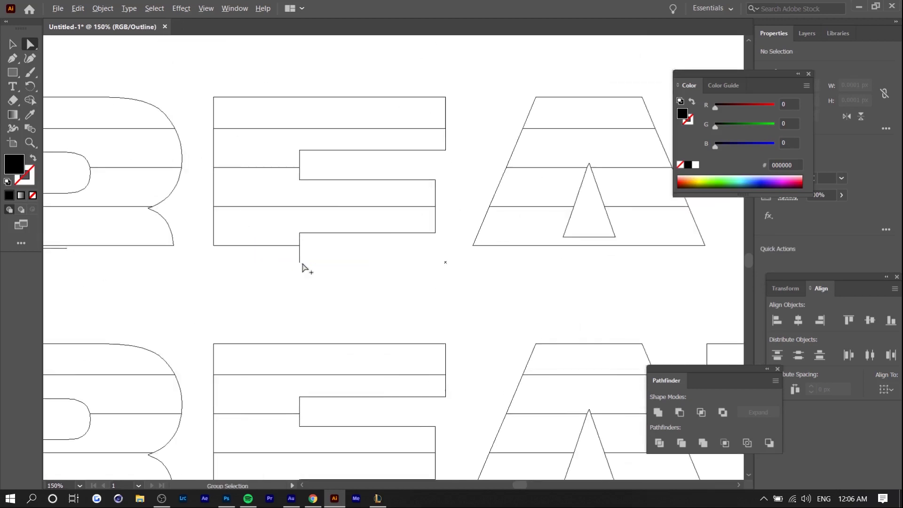
left_click(296, 255)
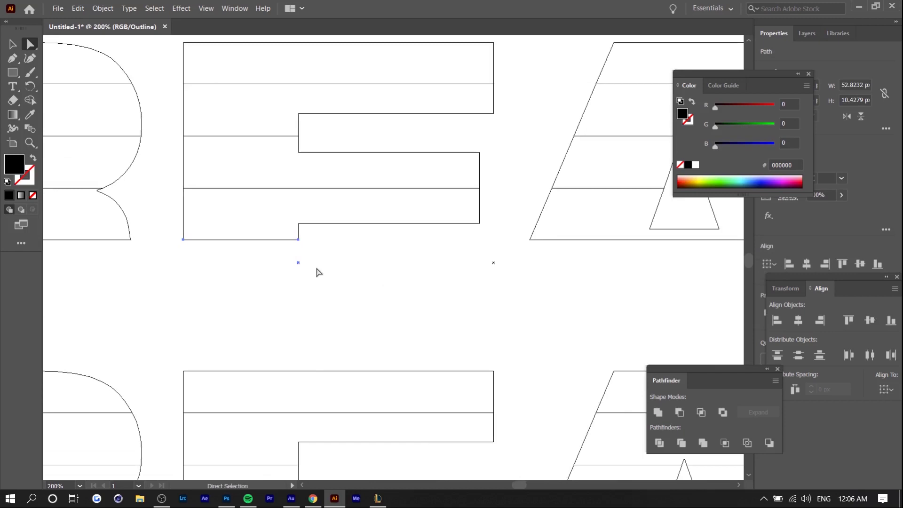
scroll(639, 272, "down", 4, "alt")
key("ctrl+y")
key("ctrl+y")
scroll(617, 278, "up", 4, "alt")
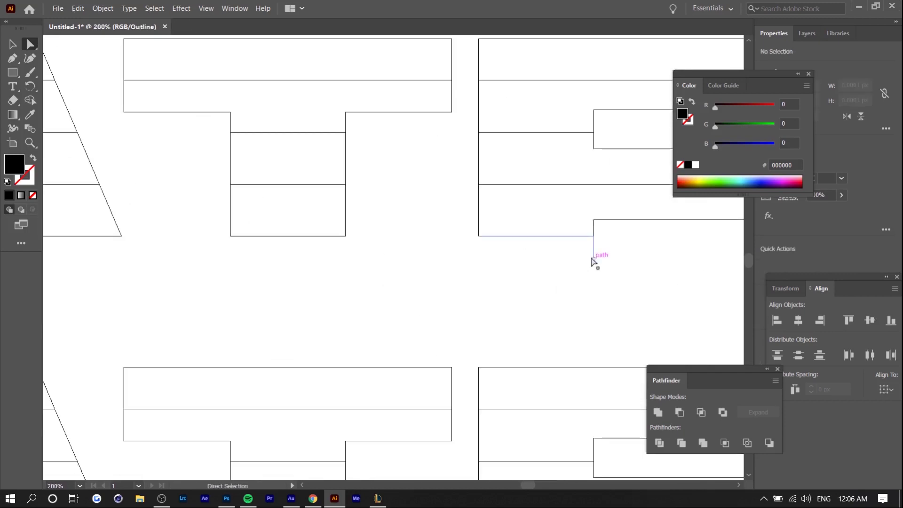
Toggle preview and outline views to check leftover slice paths in the lower CREATE rows.
scroll(277, 312, "down", 5, "alt")
scroll(420, 249, "up", 1, "alt")
key("ctrl+y")
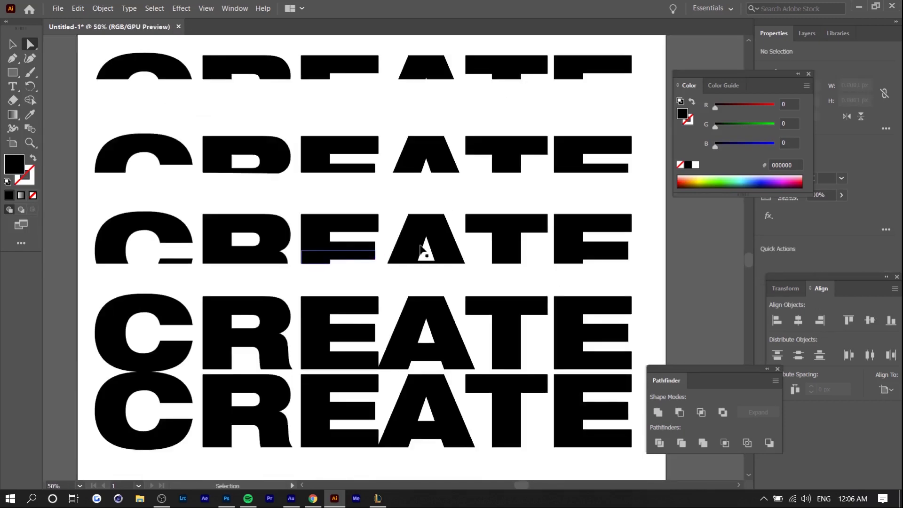
key("ctrl+y")
left_click_drag(101, 363, 648, 371)
key("ctrl+y")
scroll(325, 370, "down", 1, "alt")
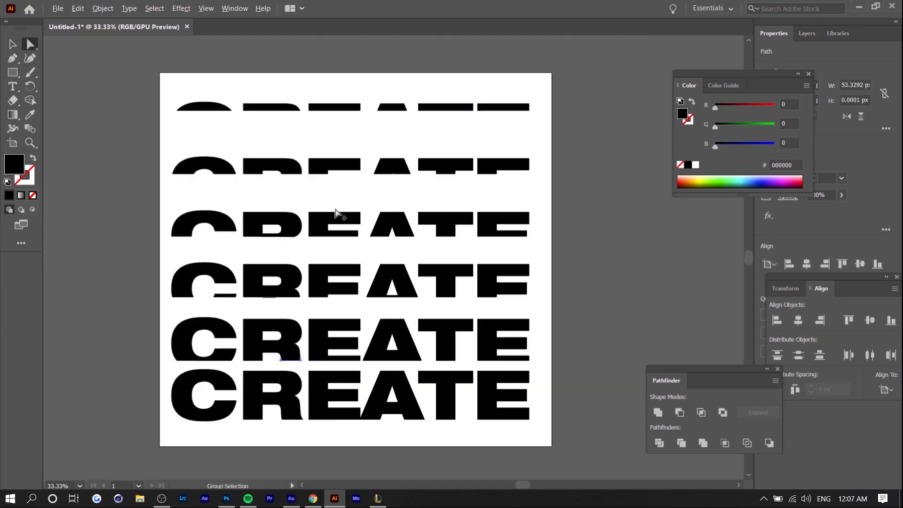
scroll(335, 213, "up", 1, "alt")
scroll(334, 213, "down", 1, "alt")
left_click_drag(262, 396, 544, 430)
left_click(540, 430)
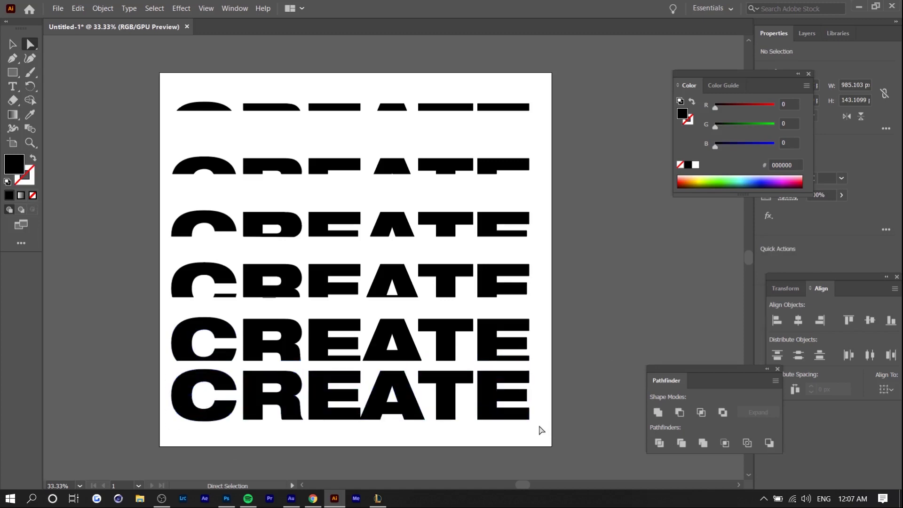
key("ctrl+y")
Ungroup the top row's slice fragments.
left_click_drag(567, 86, 145, 129)
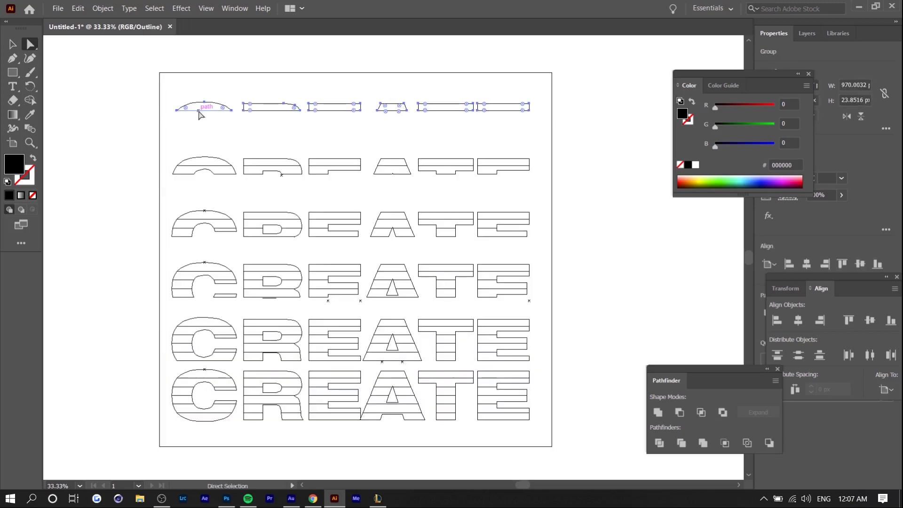
right_click(209, 114)
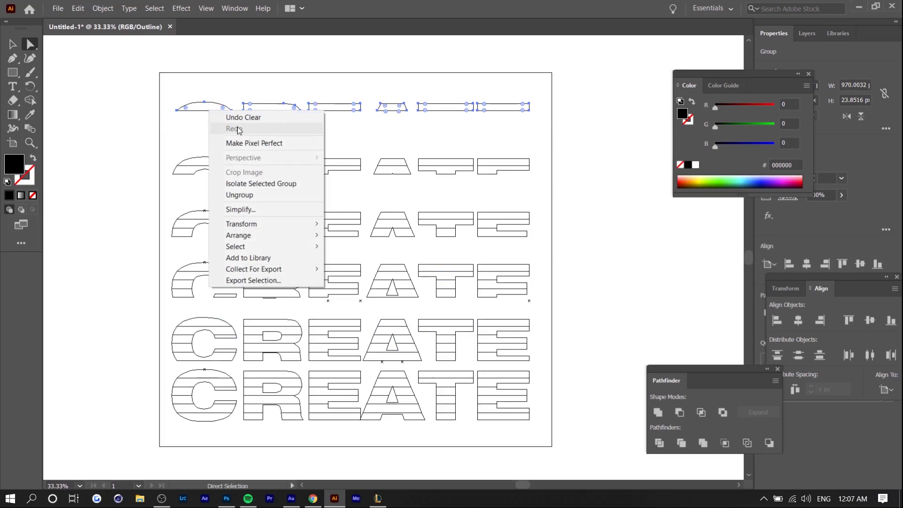
left_click(262, 196)
left_click(419, 160)
Group the second row's slice pieces together.
left_click_drag(164, 149, 613, 198)
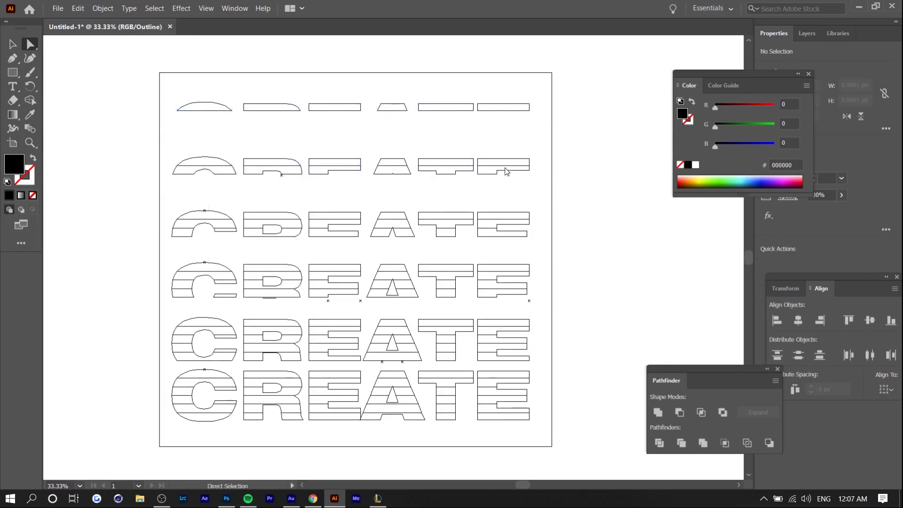
left_click_drag(564, 146, 111, 194)
right_click(266, 162)
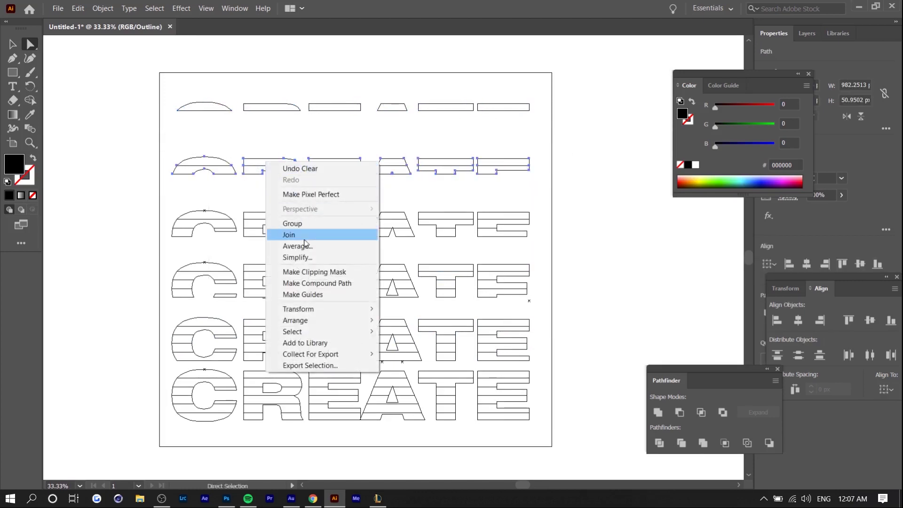
left_click(292, 224)
Group the bottom CREATE row's pieces together, leaving the fourth row unchanged.
left_click_drag(547, 259, 138, 316)
right_click(239, 282)
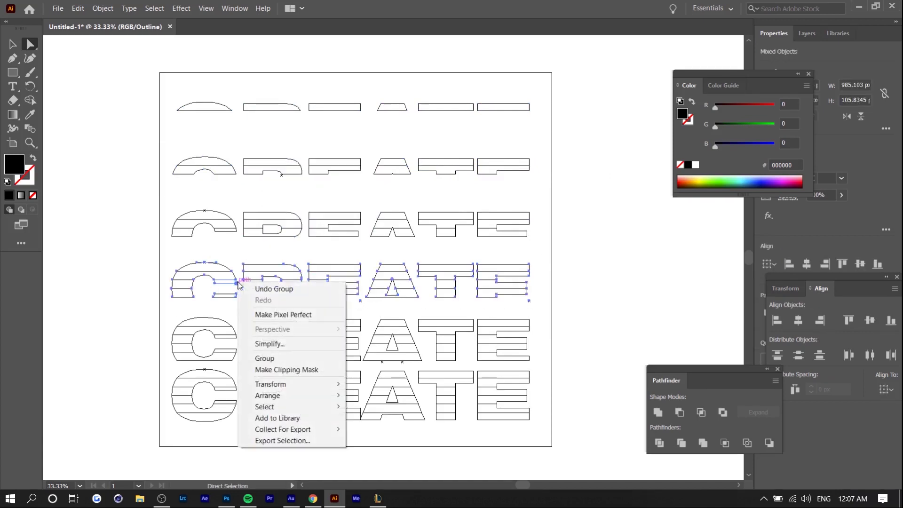
left_click(172, 373)
left_click_drag(171, 373, 546, 424)
right_click(508, 396)
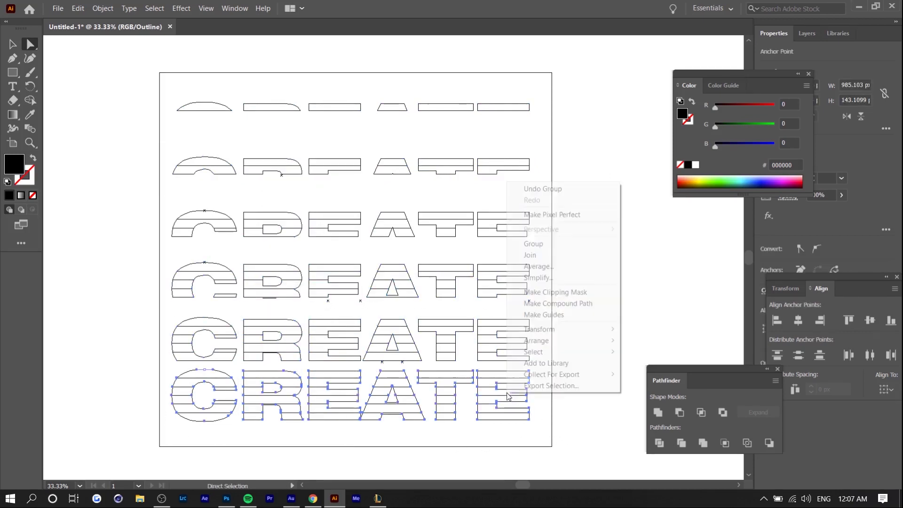
left_click(549, 248)
left_click_drag(147, 95, 644, 126)
left_click(161, 210)
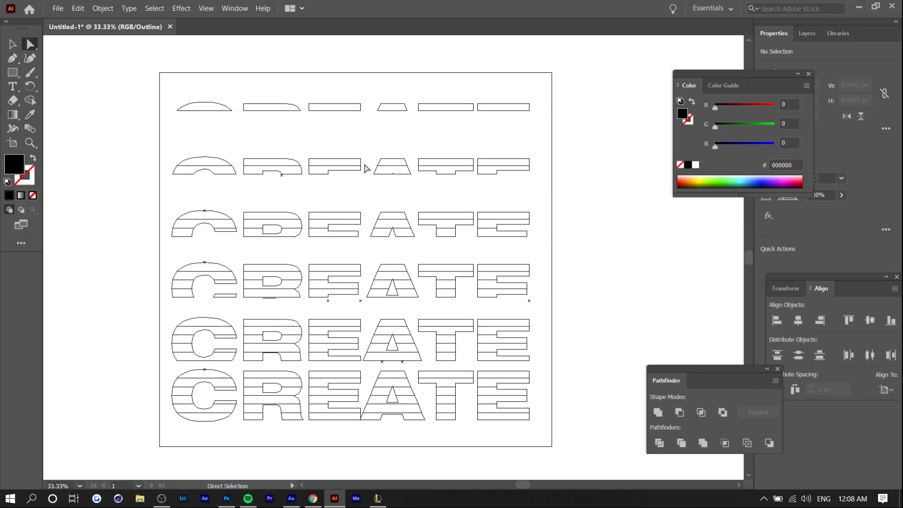
Move the fourth CREATE row further down and line its slice anchors up with the letter.
key("ctrl+y")
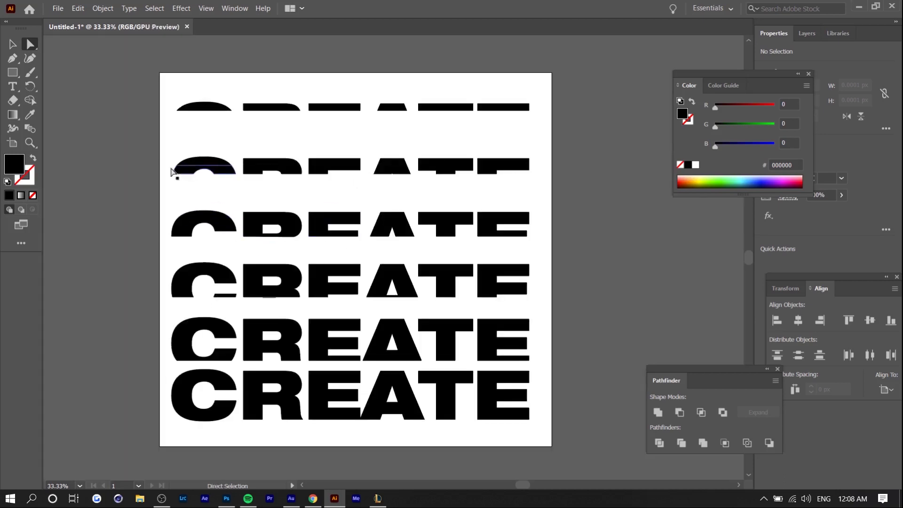
left_click(272, 348, "alt")
scroll(317, 411, "up", 1)
left_click_drag(317, 318, 324, 336)
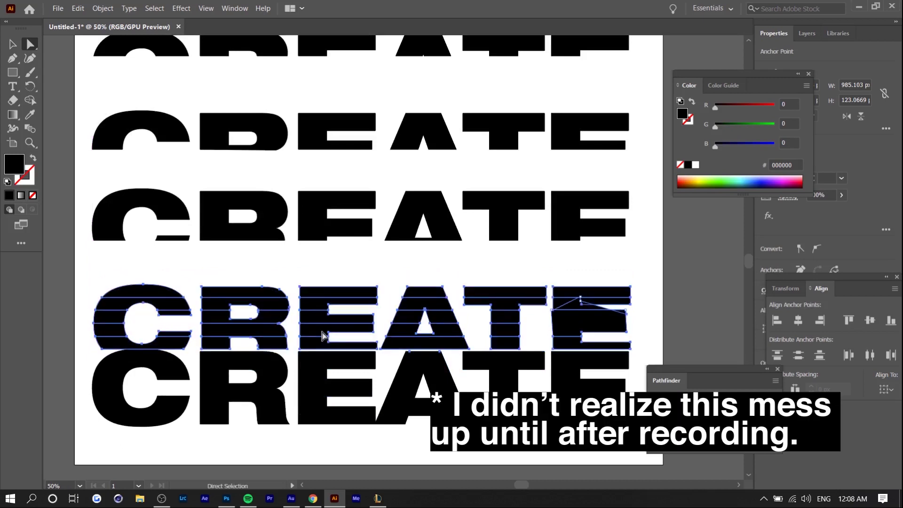
scroll(296, 337, "up", 6)
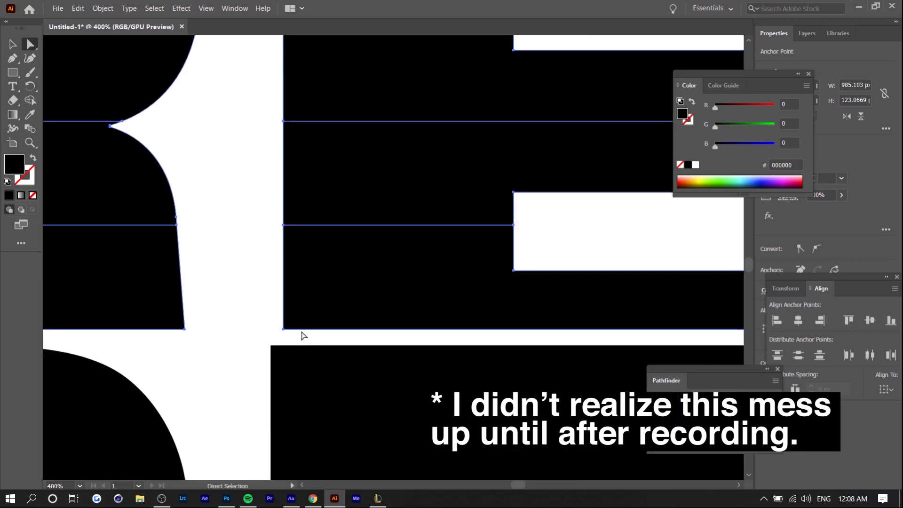
left_click_drag(303, 343, 294, 308)
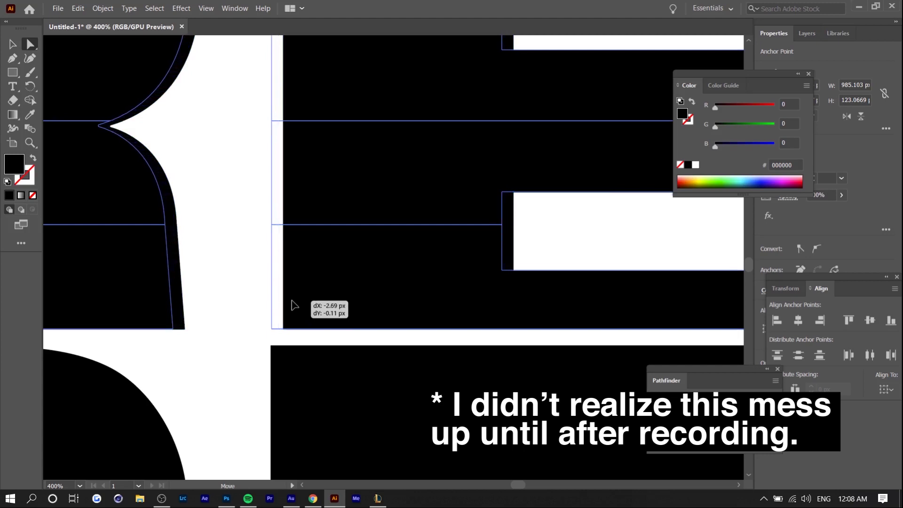
scroll(288, 321, "down", 3)
scroll(287, 321, "down", 5)
left_click(303, 202)
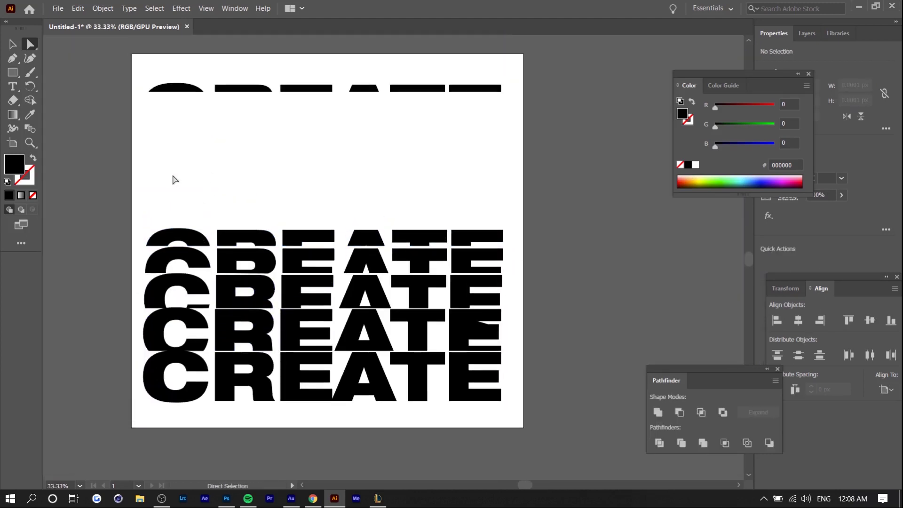
Move the cutting strips down onto the CREATE rows and repeat with Ctrl+D to cover every row.
left_click_drag(526, 71, 116, 107)
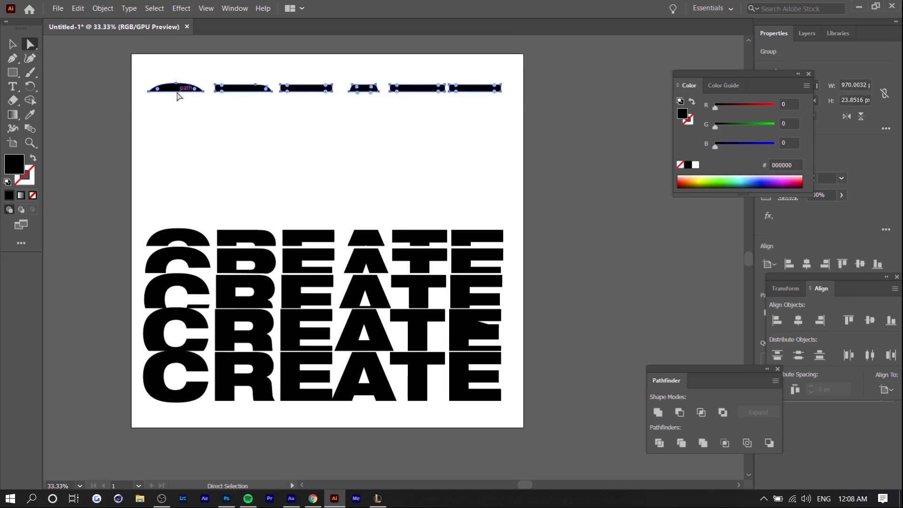
left_click_drag(181, 93, 191, 208)
key("ctrl+d")
key("ctrl+d")
key("ctrl+d")
key("ctrl+d")
key("ctrl+d")
key("ctrl+d")
key("ctrl+d")
key("ctrl+d")
key("ctrl+d")
key("ctrl+d")
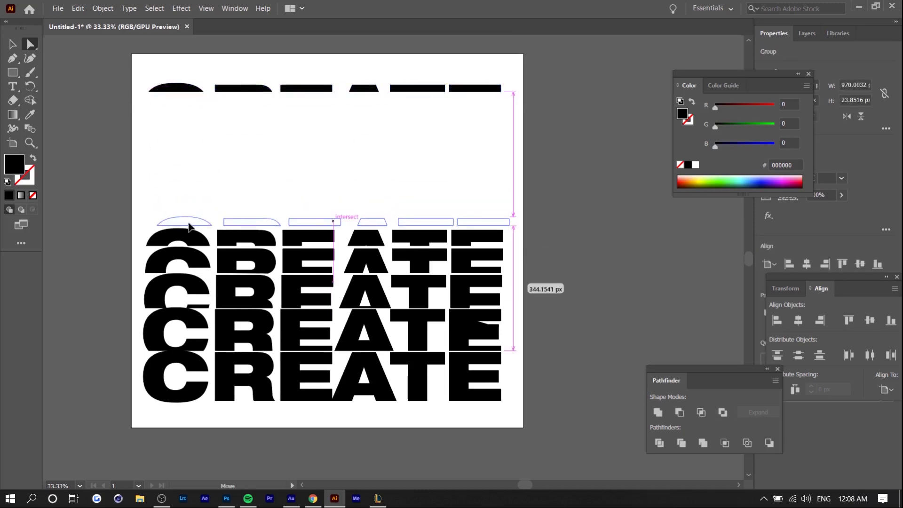
Group the sliced artwork and centre it horizontally and vertically on the artboard.
right_click(252, 272)
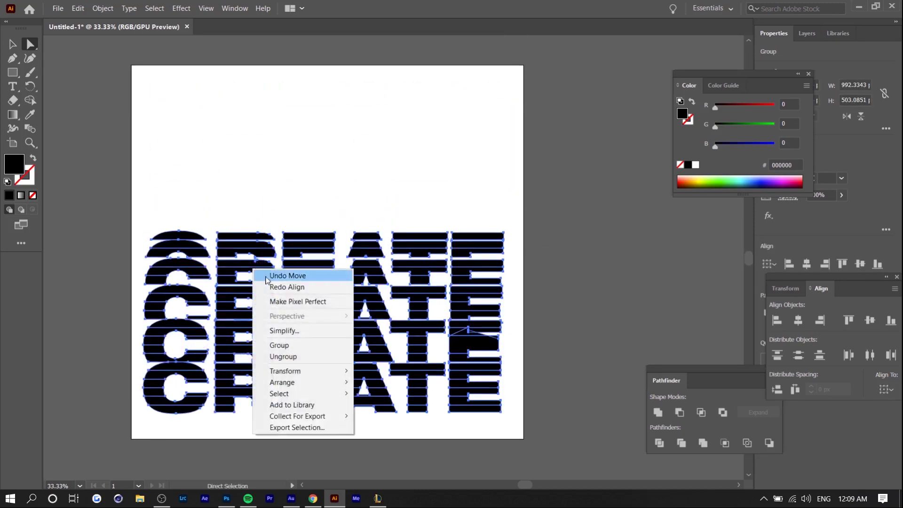
left_click(282, 343)
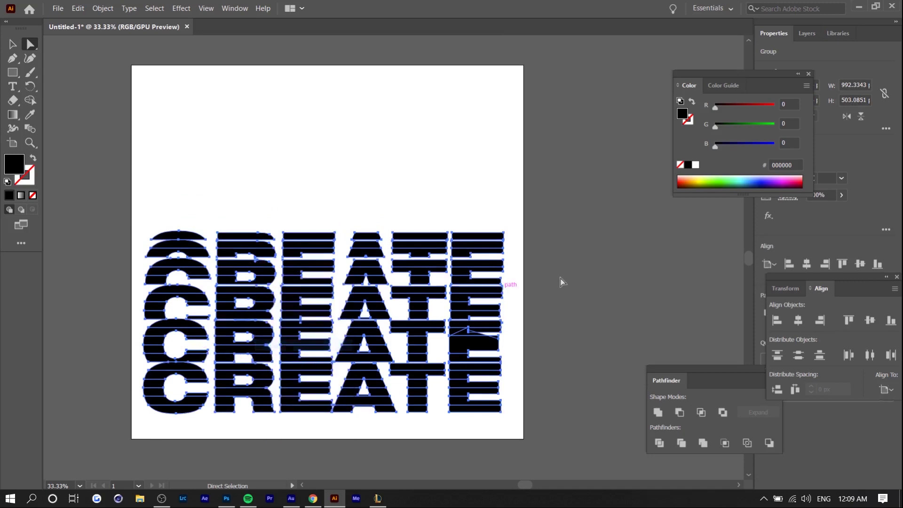
left_click(796, 321)
left_click(869, 320)
left_click(658, 263)
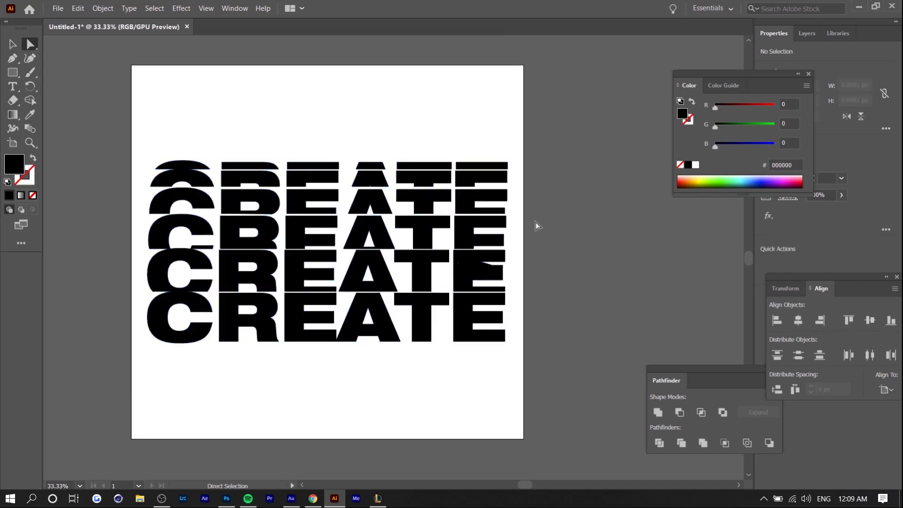
Select all artwork and set its fill from FF0000, softened to coral red FF4D4D.
scroll(180, 129, "up", 2)
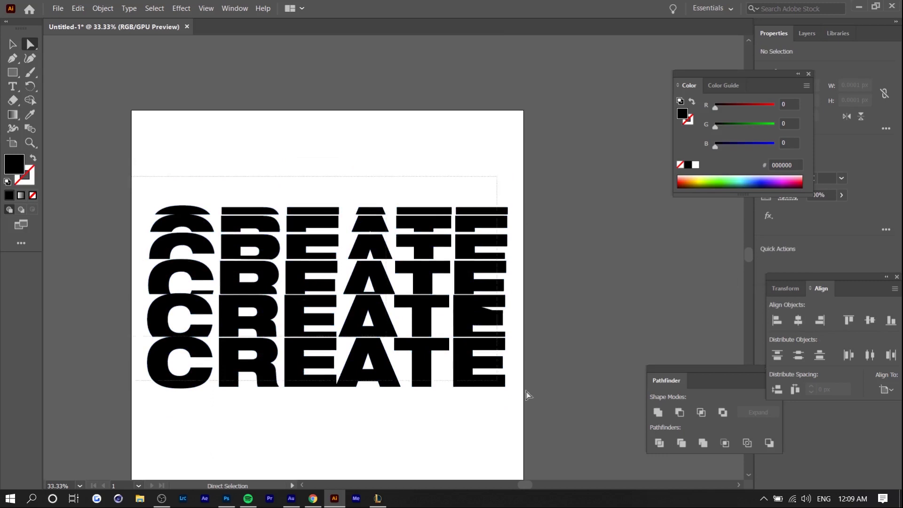
key("ctrl+a")
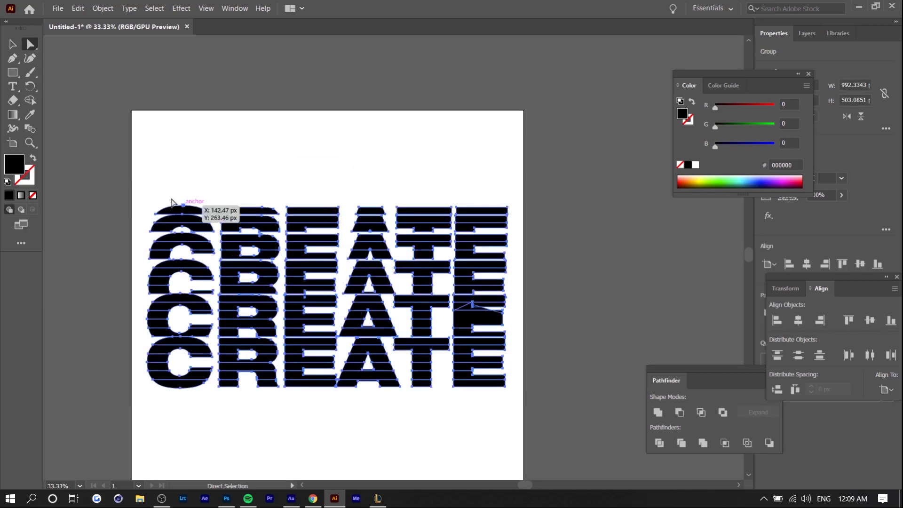
double_click(19, 162)
type("FF0000")
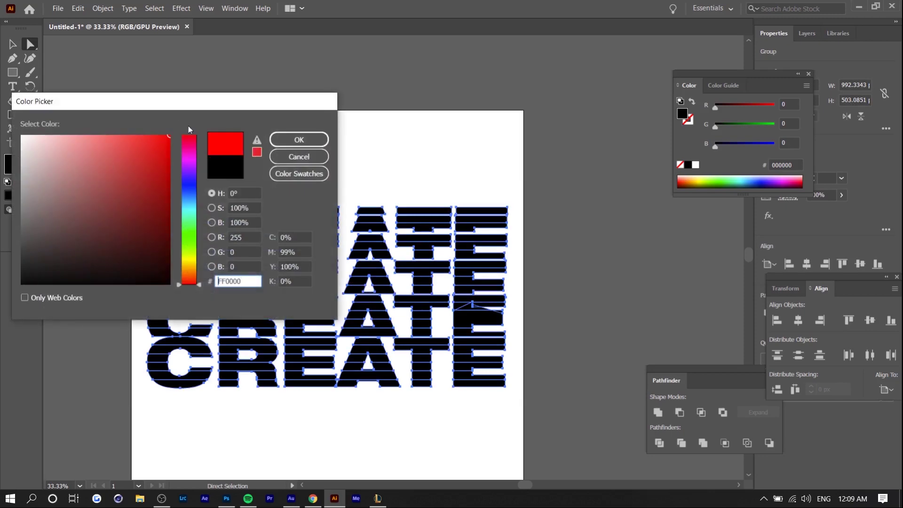
left_click_drag(130, 143, 126, 126)
left_click(284, 135)
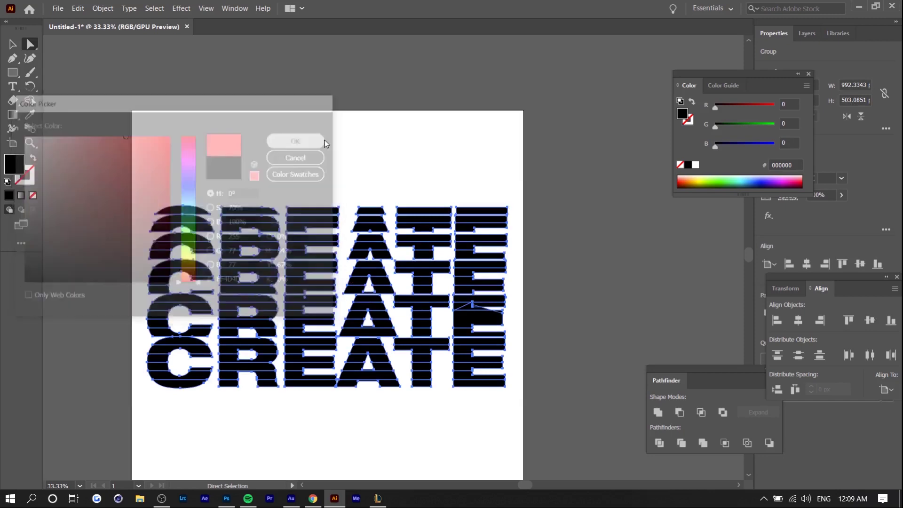
Inspect the top sliver of the C, then fit the whole artboard in the window.
left_click(140, 172)
scroll(139, 172, "up", 2)
left_click(206, 221)
scroll(209, 216, "down", 2)
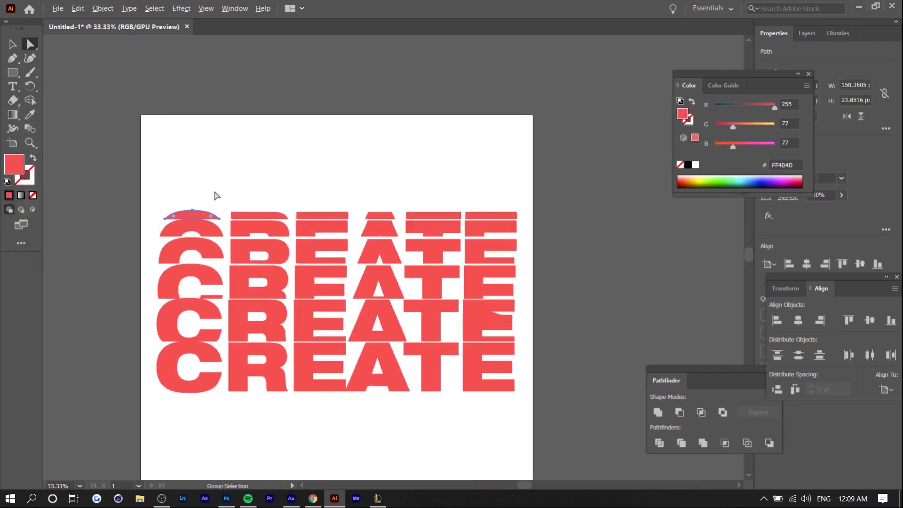
left_click(495, 200)
scroll(425, 302, "up", 5)
scroll(427, 304, "down", 7)
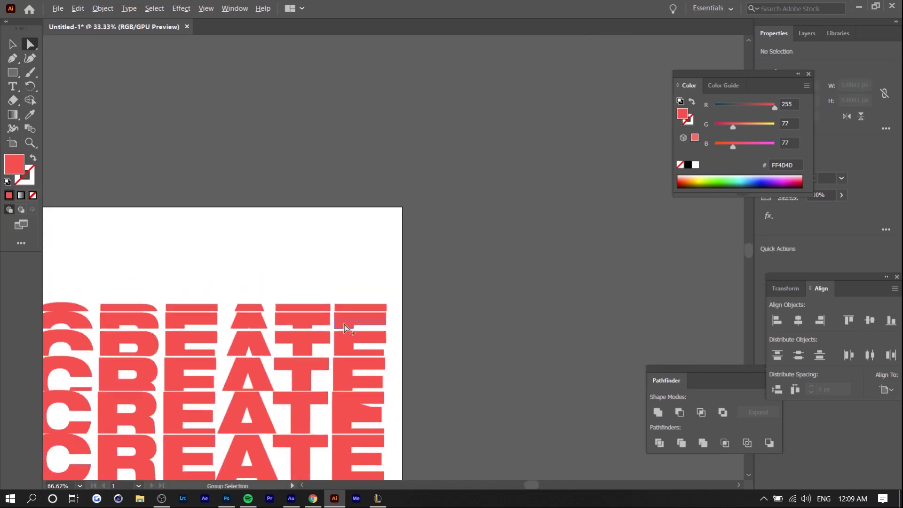
key("ctrl+0")
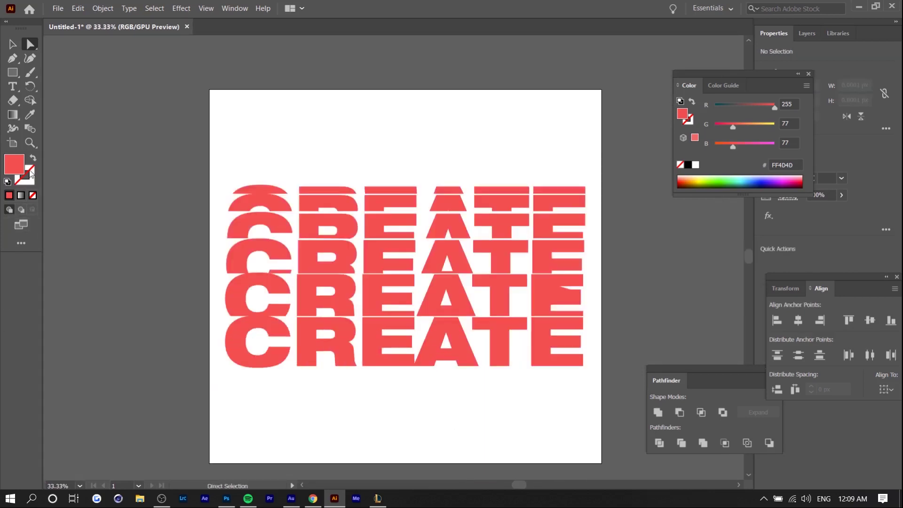
Draw an artboard-sized rectangle filled black, then move the CREATE group above it in Layers.
key("m")
left_click_drag(210, 89, 601, 465)
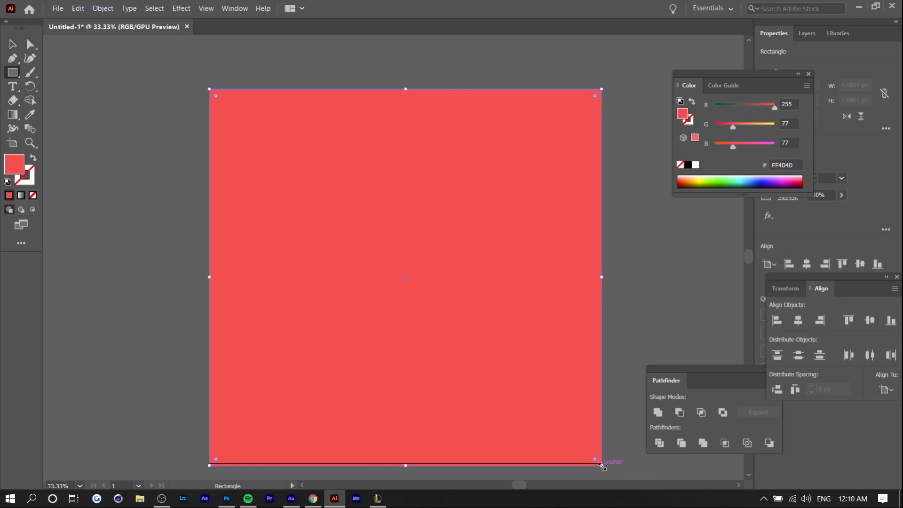
key("F7")
double_click(14, 164)
mouse_move(122, 210)
left_mouse_down()
mouse_move(167, 287)
mouse_move(148, 294)
left_mouse_up()
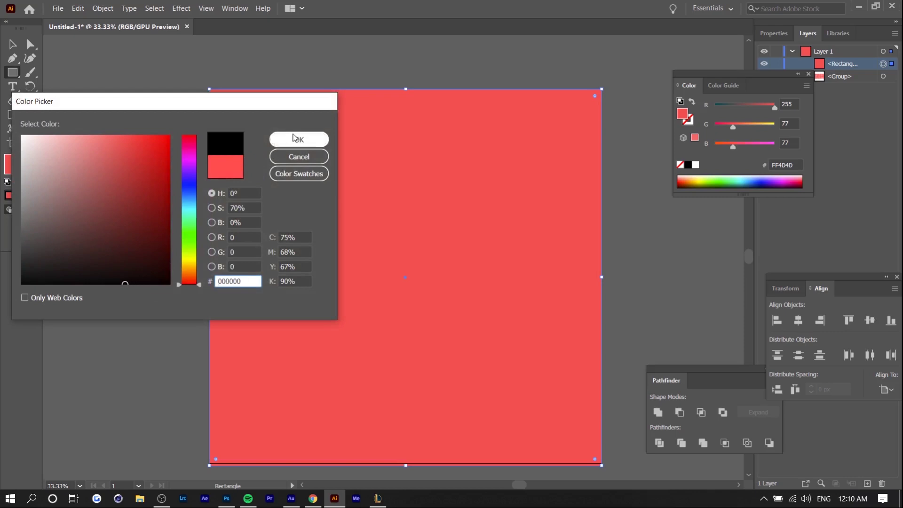
left_click(281, 135)
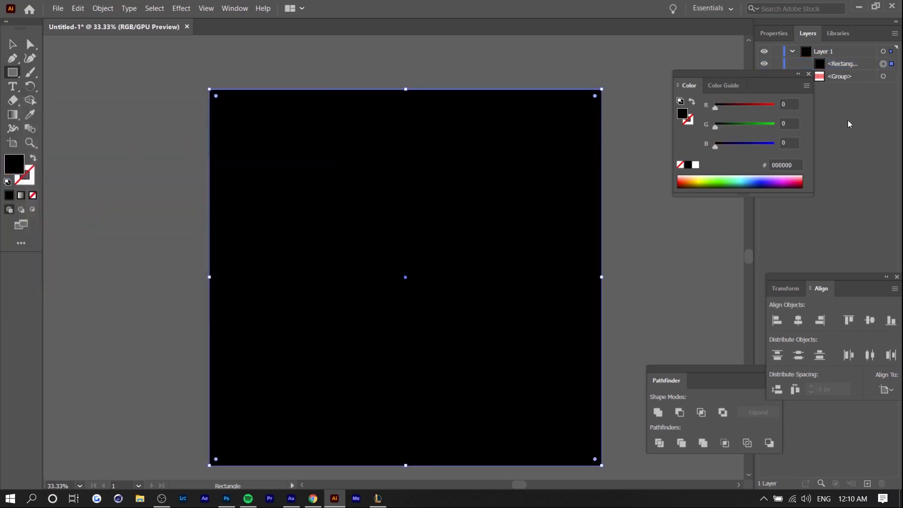
left_click_drag(830, 83, 837, 58)
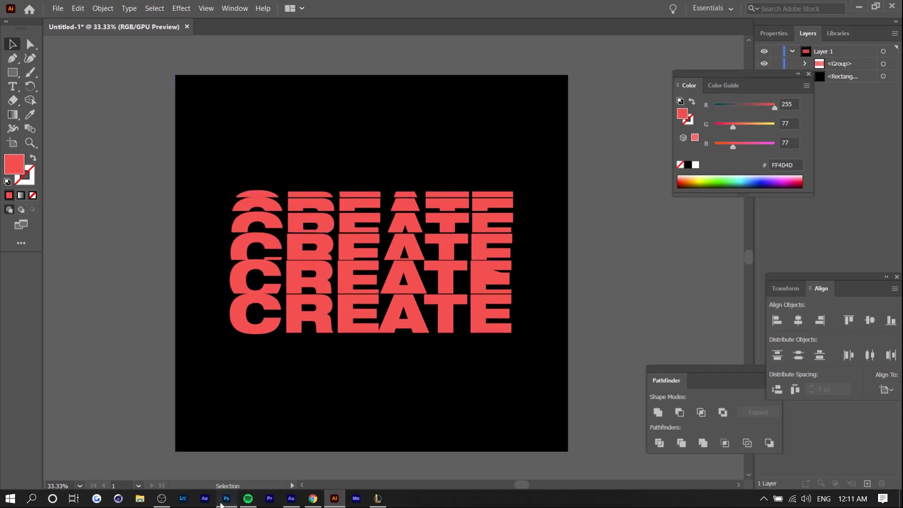
In Photoshop, open the Gradient Overlay settings in the text layer's blending options.
left_click(227, 499)
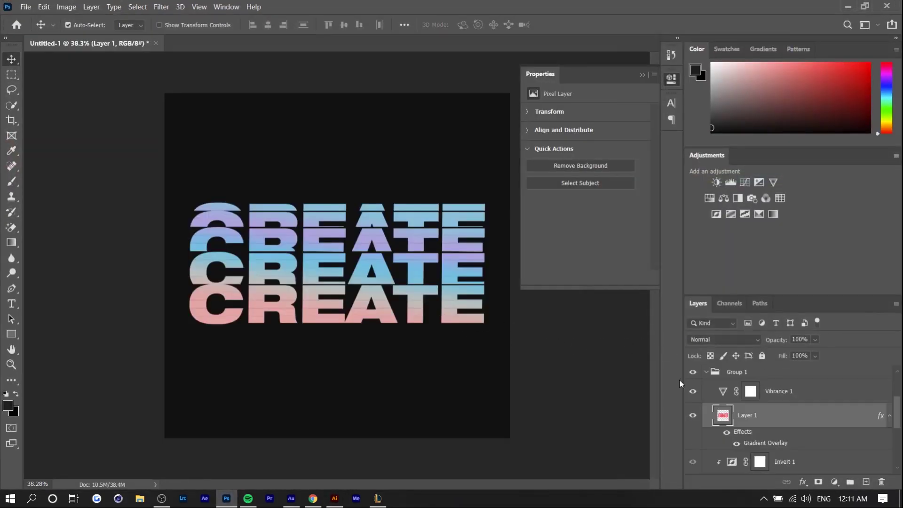
right_click(801, 415)
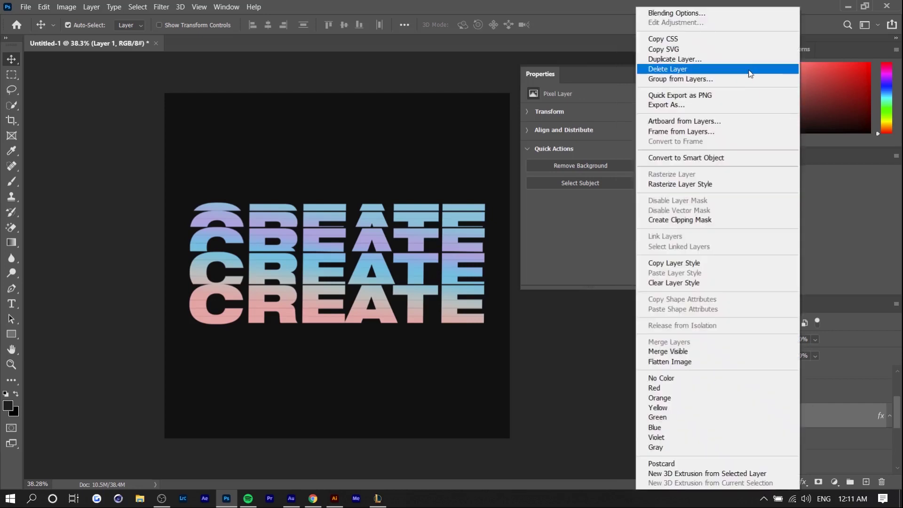
left_click(708, 14)
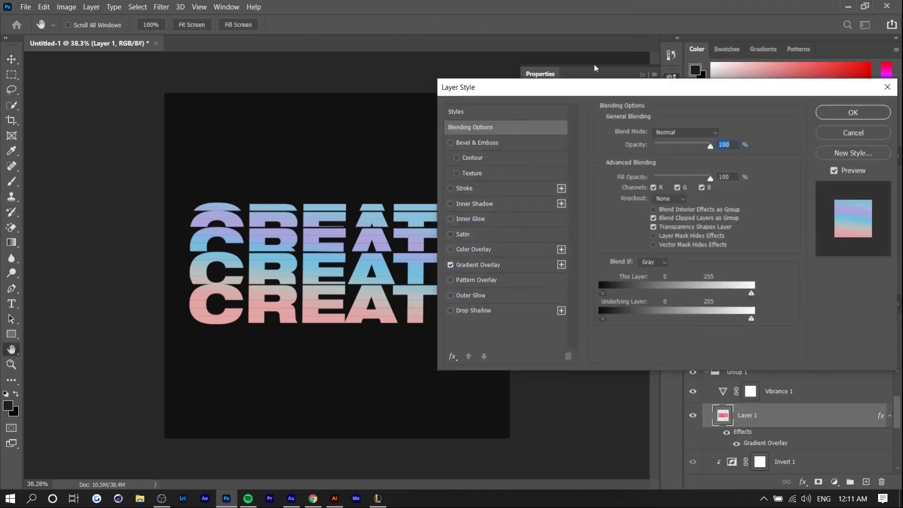
left_click(494, 265)
Apply the Pinks > Pink_16 gradient, confirm the layer style, and return to Illustrator.
left_click(682, 160)
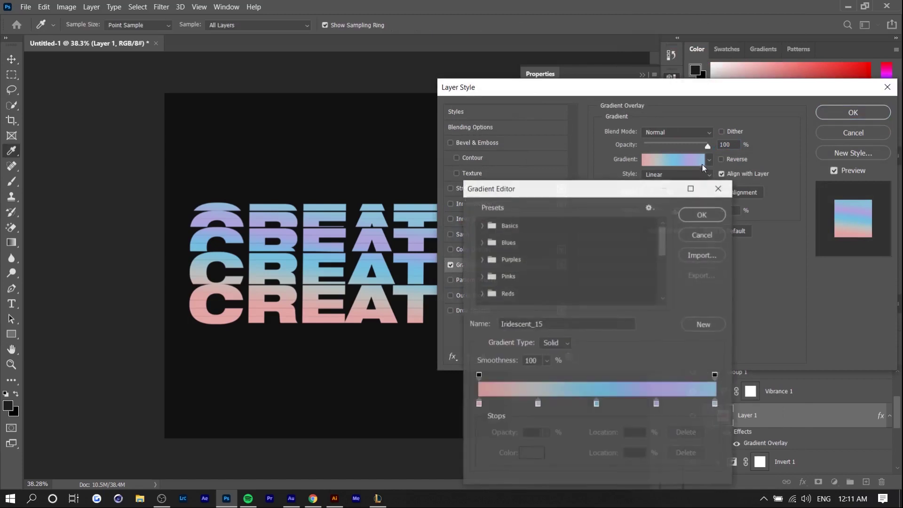
left_click(493, 275)
left_click(534, 280)
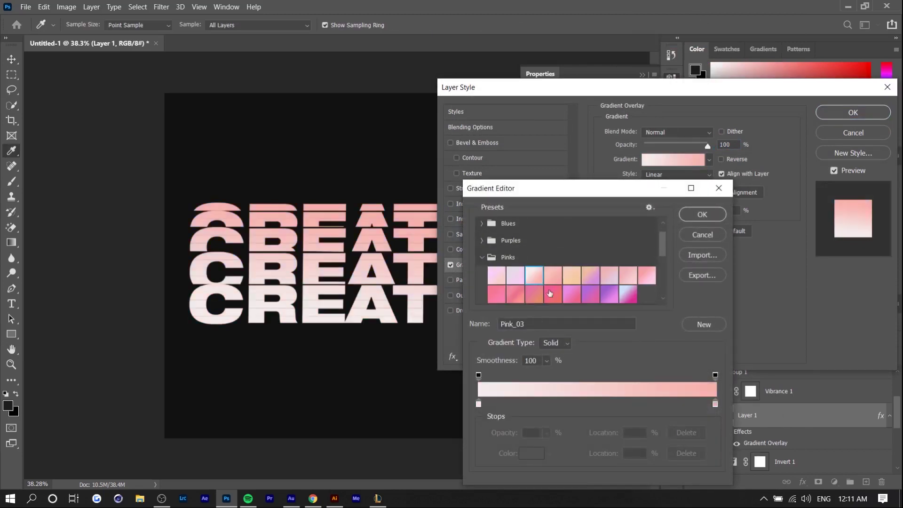
left_click(609, 275)
left_click(603, 293)
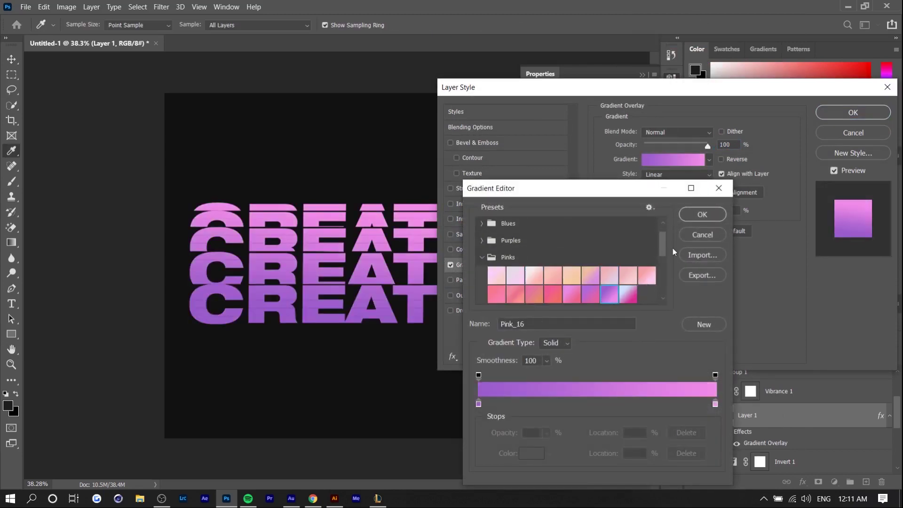
left_click(702, 214)
left_click(852, 113)
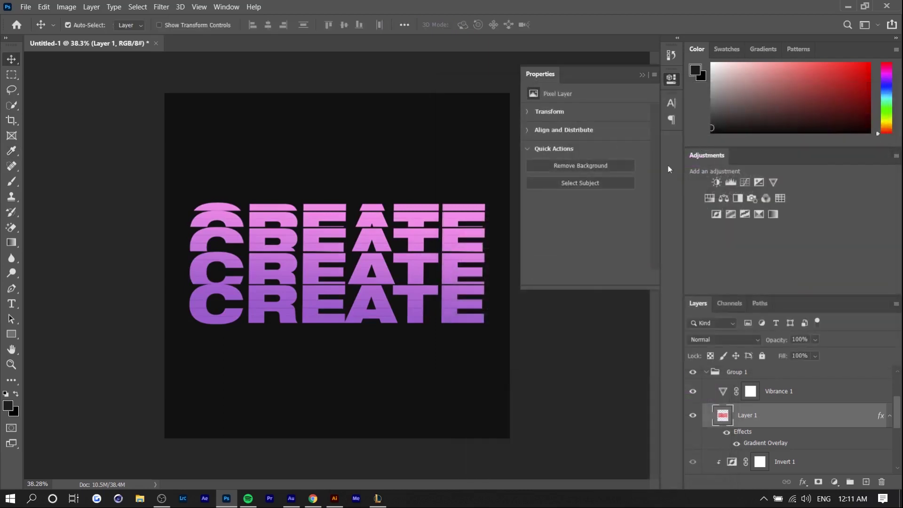
left_click(335, 498)
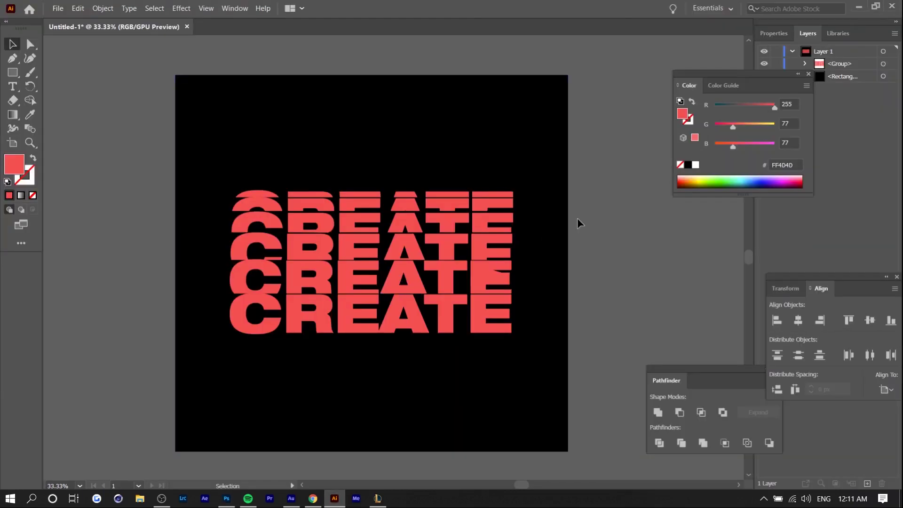